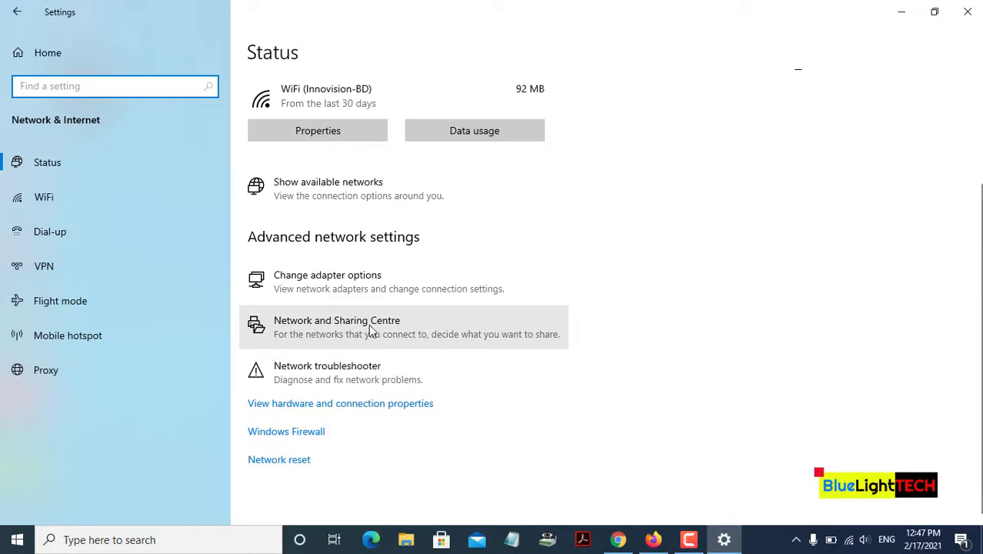
Open the Internet Protocol Version 4 (TCP/IPv4) properties of the active WiFi connection through Network and Sharing Centre.
click(370, 328)
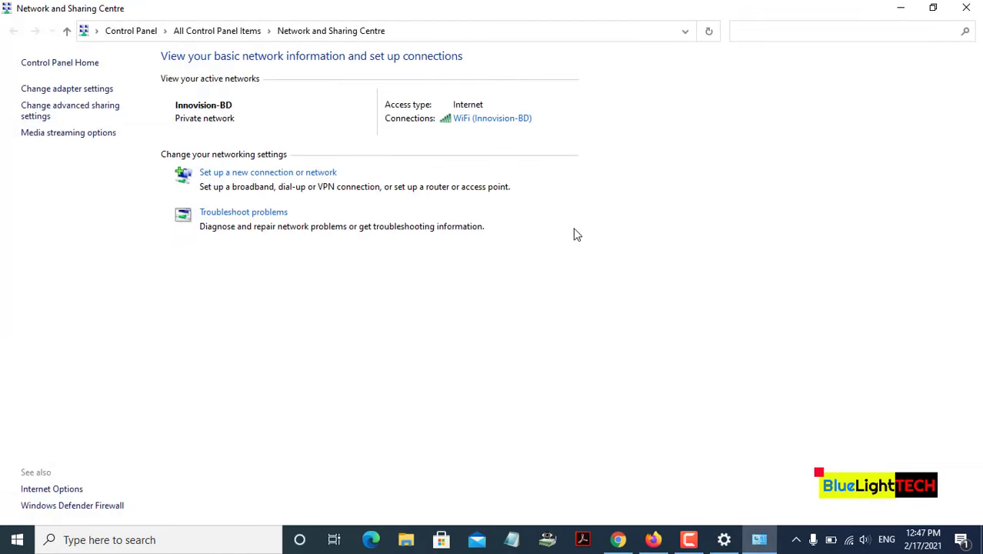
click(515, 121)
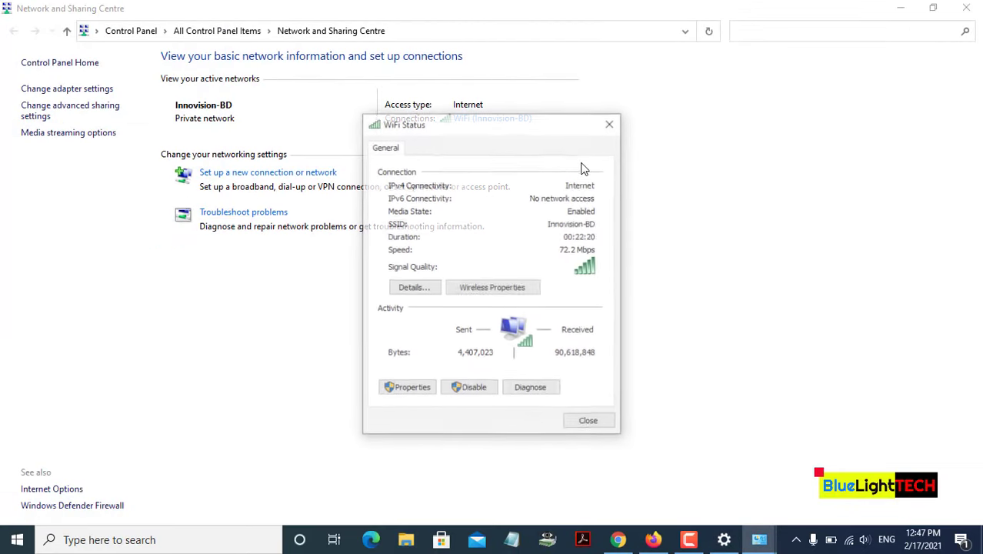
click(416, 389)
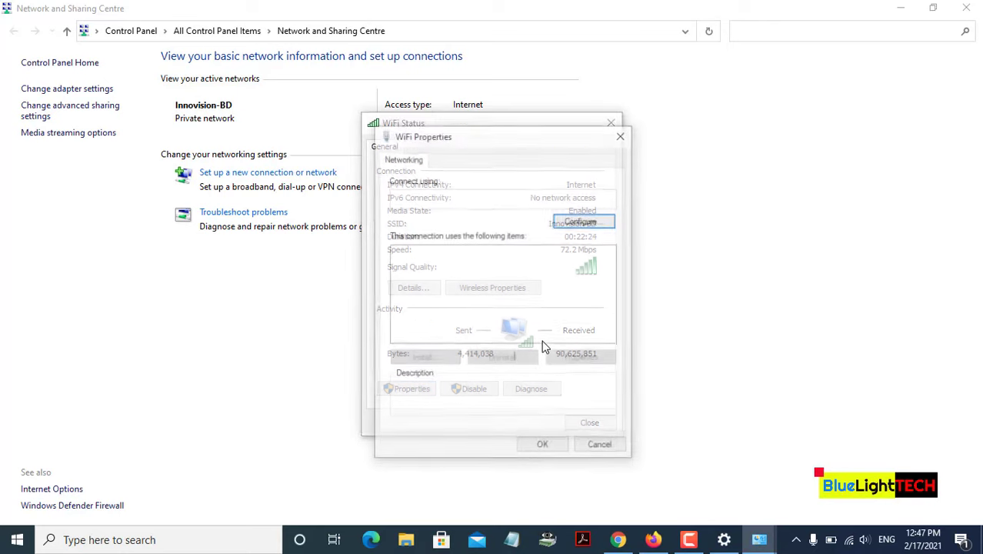
click(538, 290)
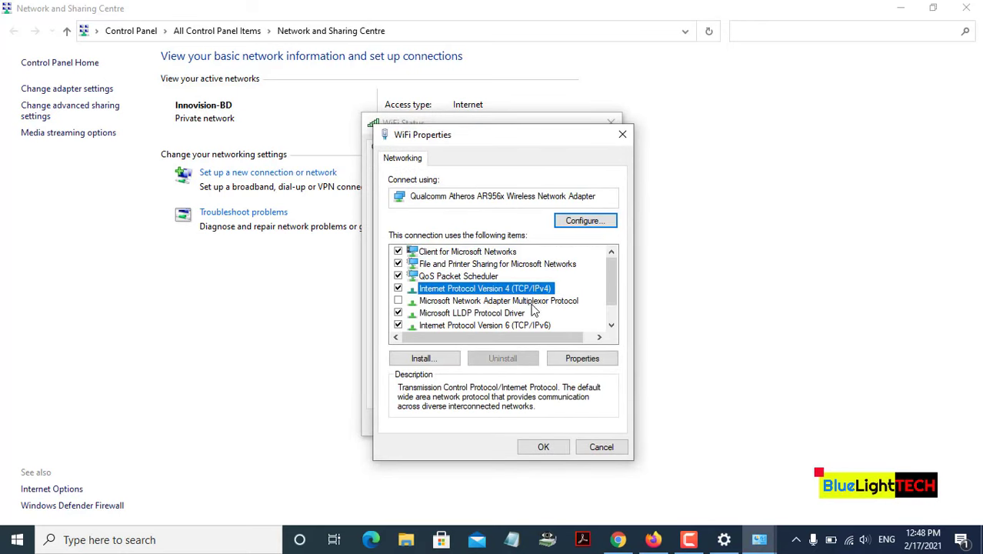
click(582, 359)
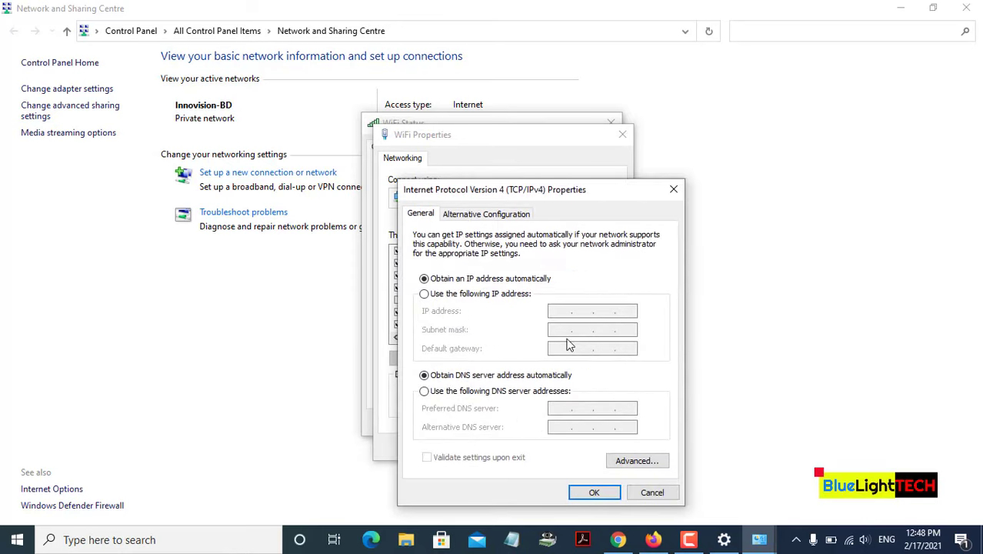
Use manual DNS server addresses, with 8.8.8.8 as preferred and 8.8.4.4 as alternative, and confirm the IPv4 properties.
click(500, 394)
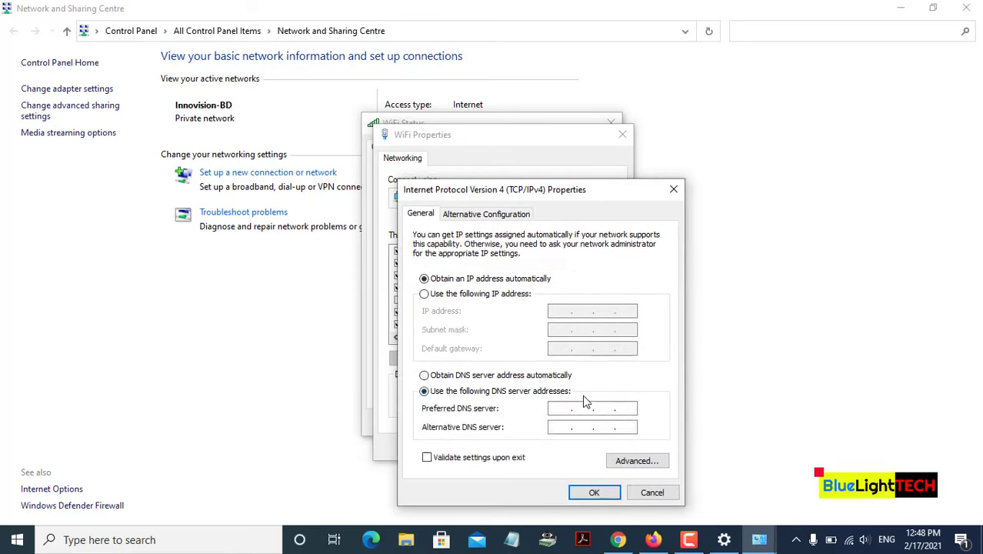
text(8)
text(.8.8)
text(4.4)
text(8)
click(594, 492)
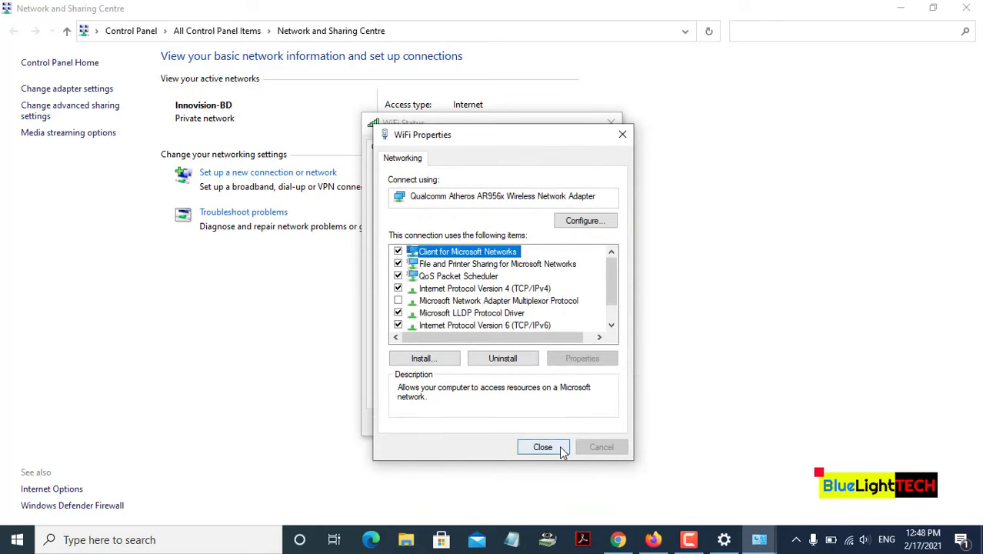
Close the WiFi properties and status dialogs, then the Network and Sharing Centre and Settings windows.
click(562, 451)
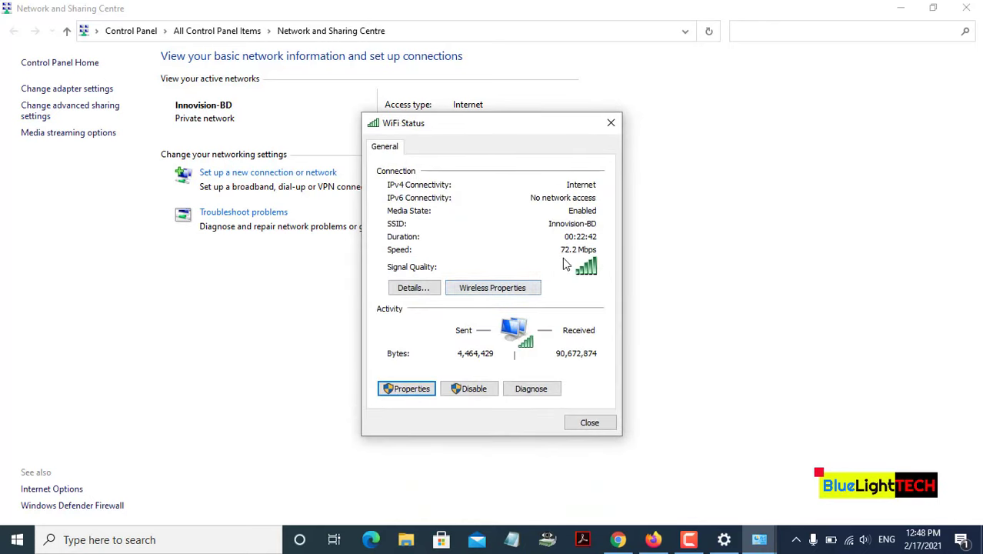
click(571, 426)
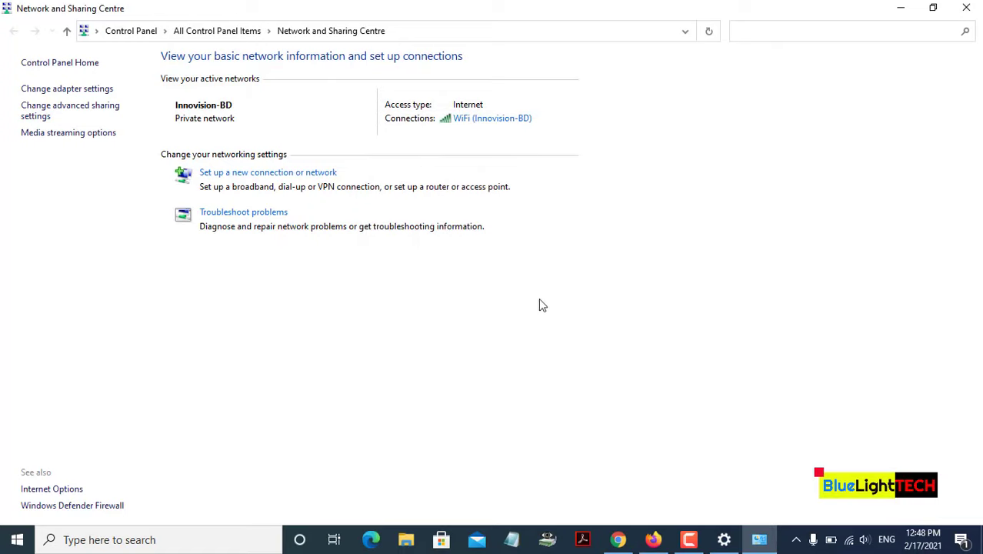
click(966, 8)
click(967, 15)
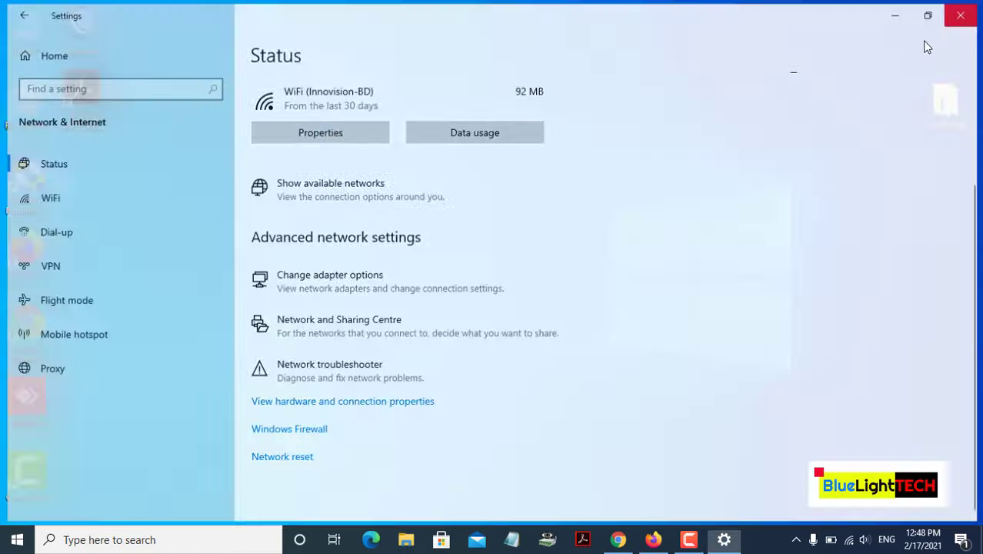
Search Windows for "contr" and open the Control Panel.
click(217, 540)
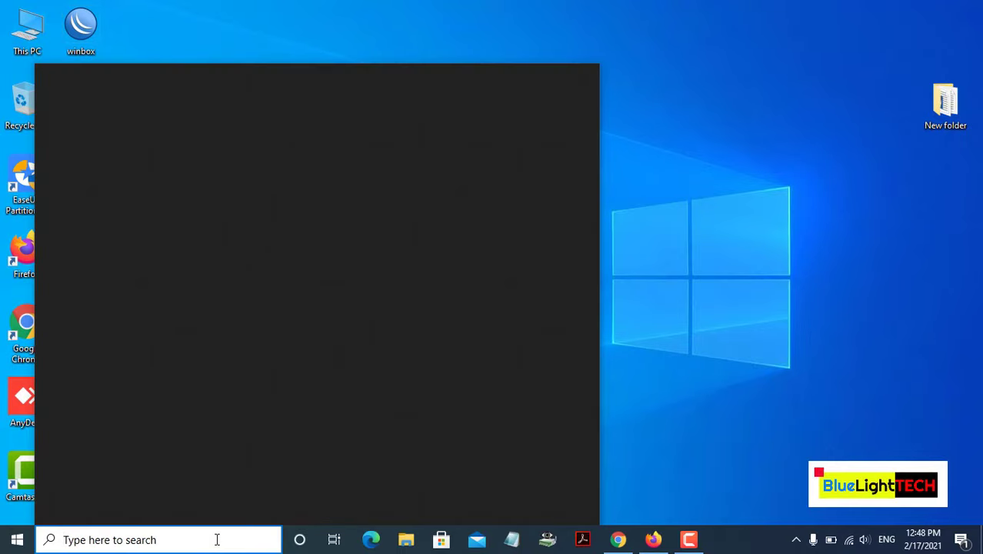
text(contr)
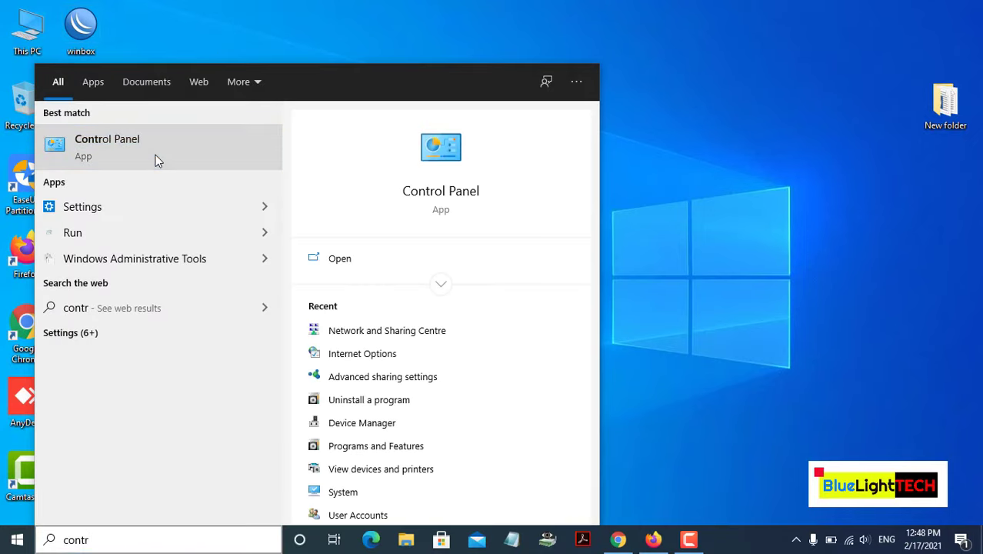
click(155, 154)
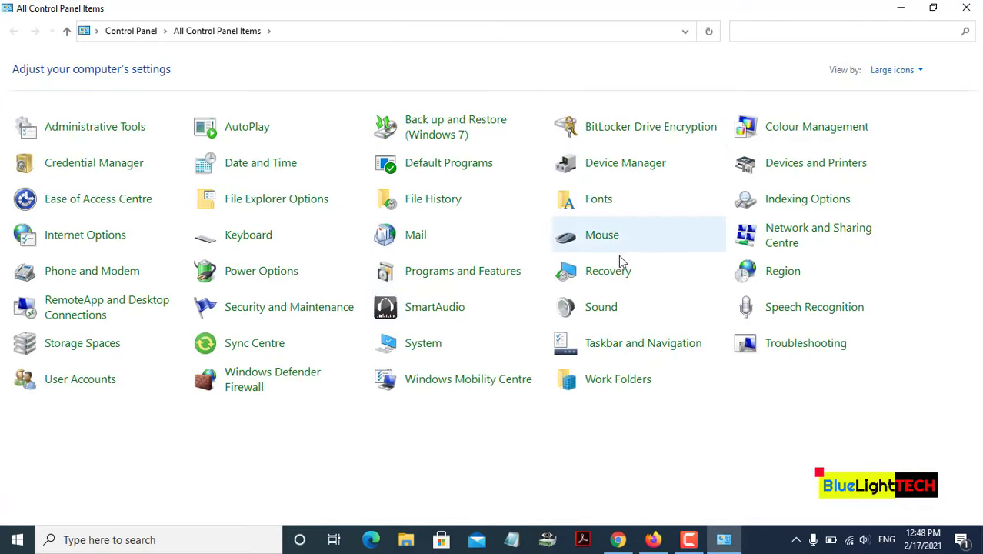
Switch the Control Panel view to Category and back to Large icons.
click(905, 70)
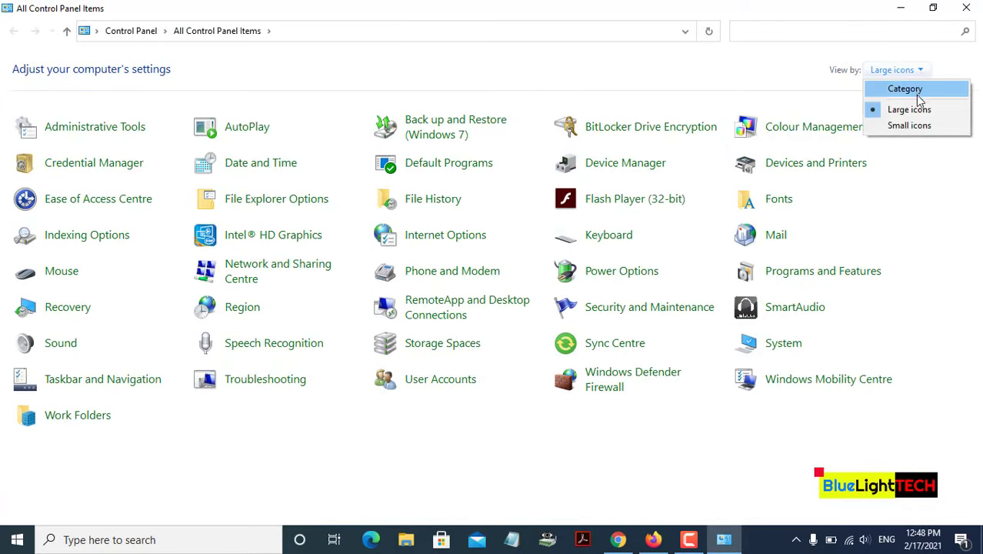
click(915, 89)
click(735, 70)
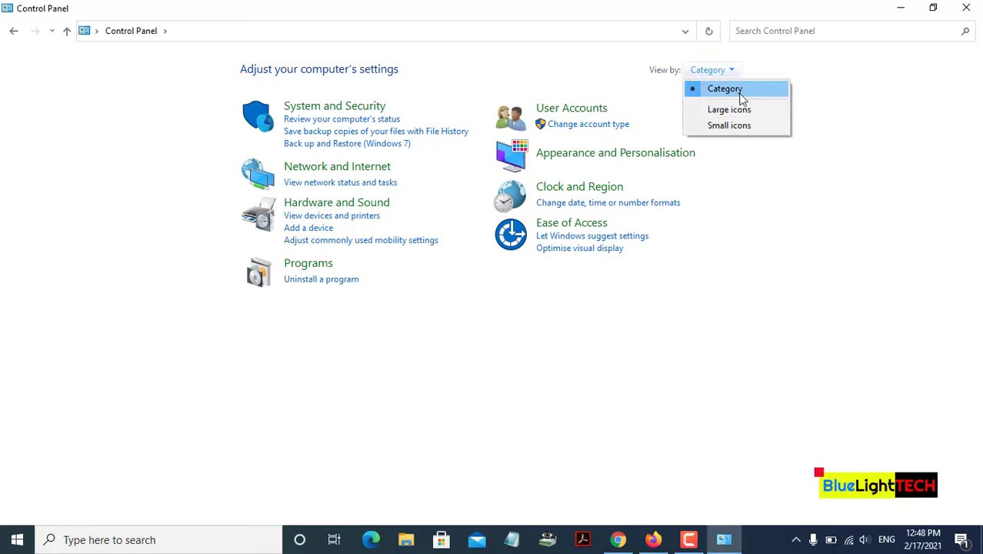
click(749, 106)
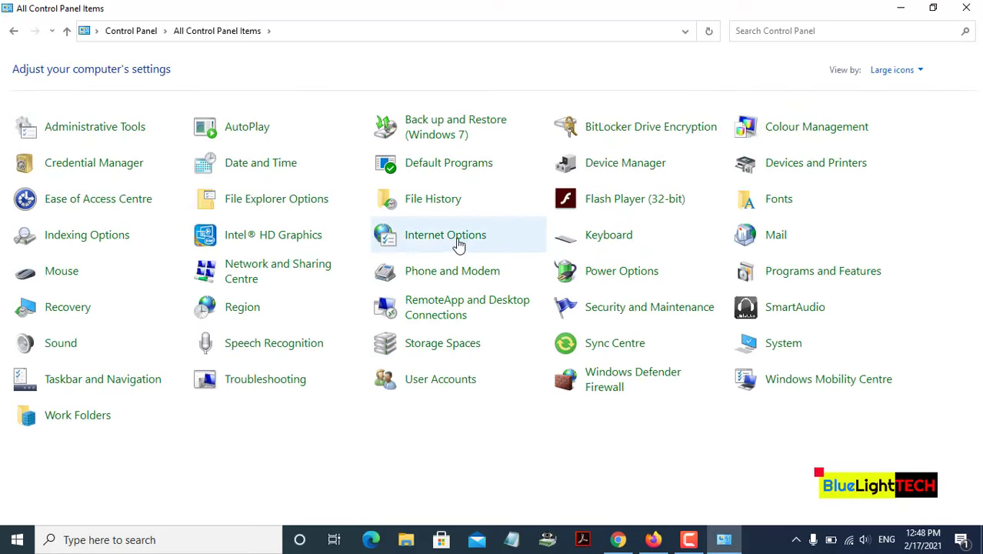
In the LAN settings of Internet Options, clear the proxy server's address and port and leave the proxy server disabled.
click(433, 242)
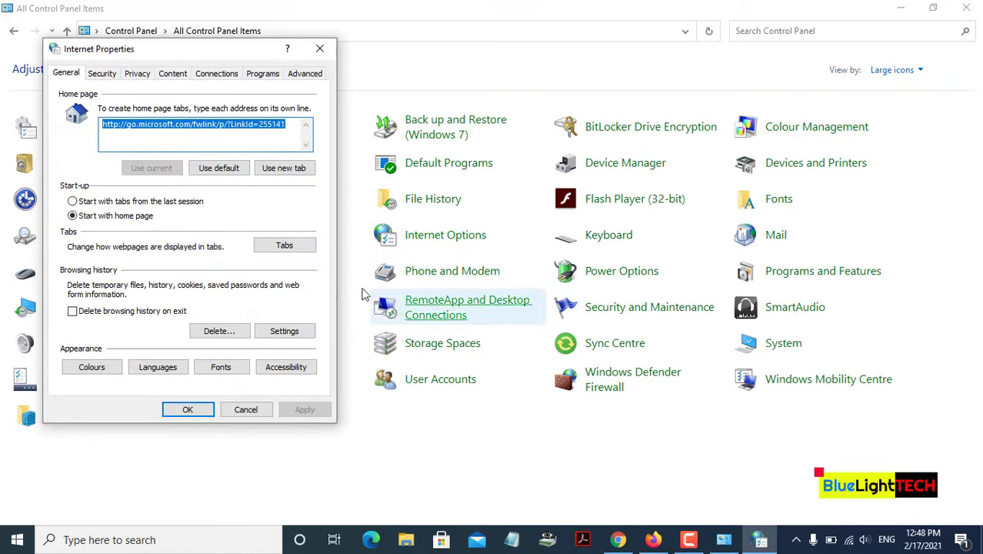
click(218, 77)
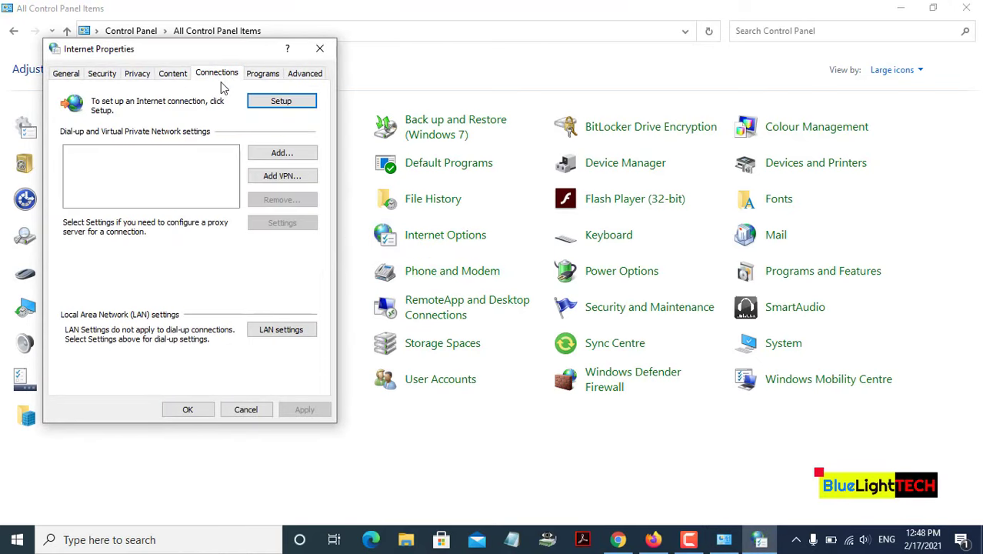
click(280, 331)
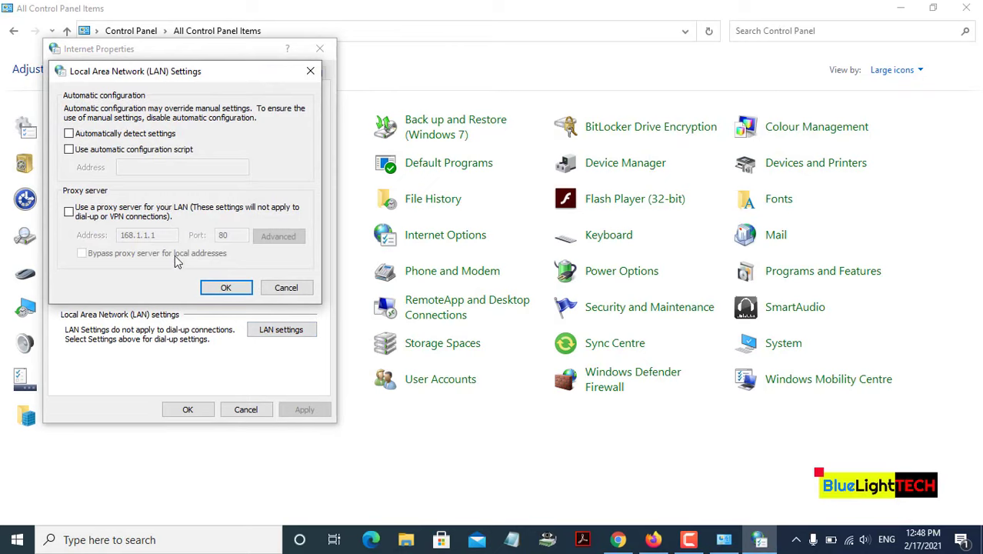
click(87, 208)
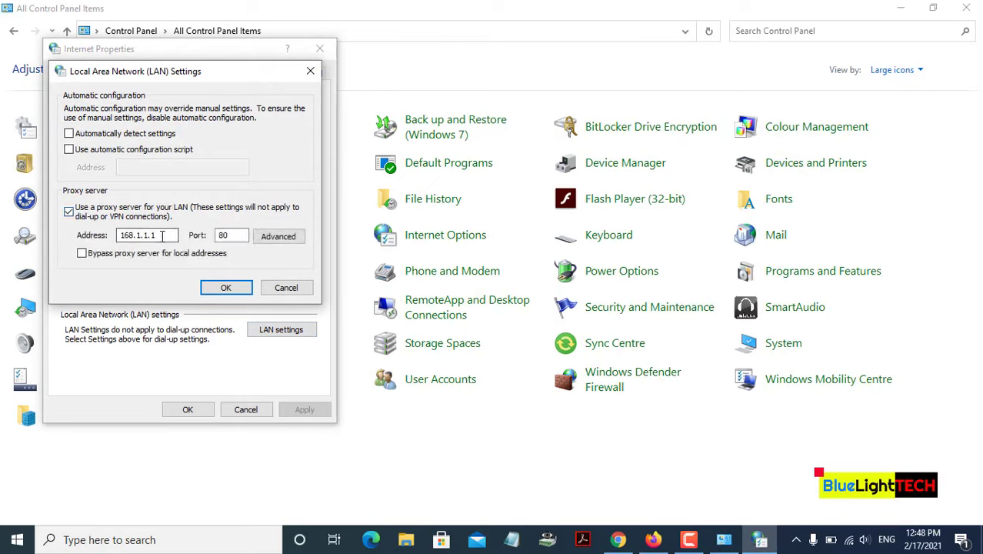
key(BackSpace)
double_click(239, 234)
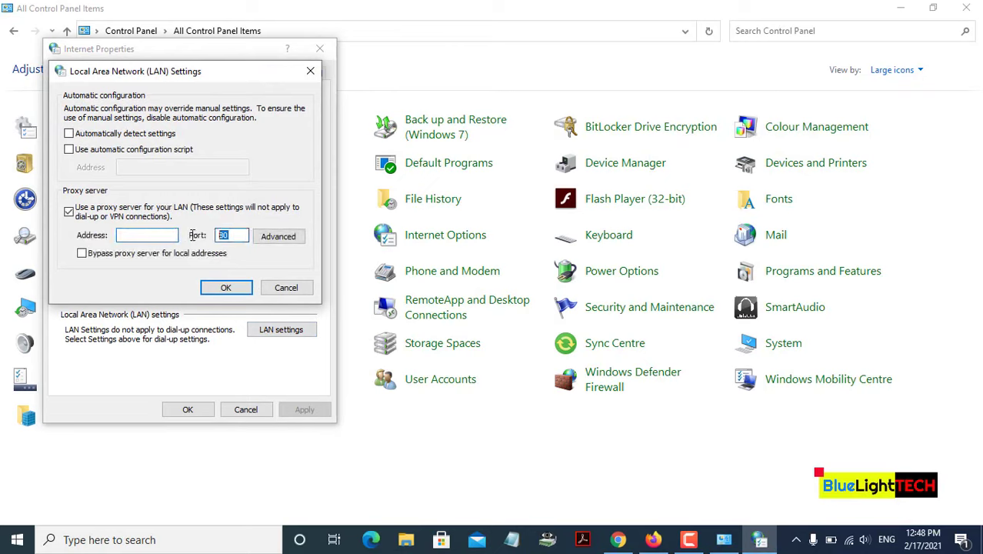
key(BackSpace)
click(69, 215)
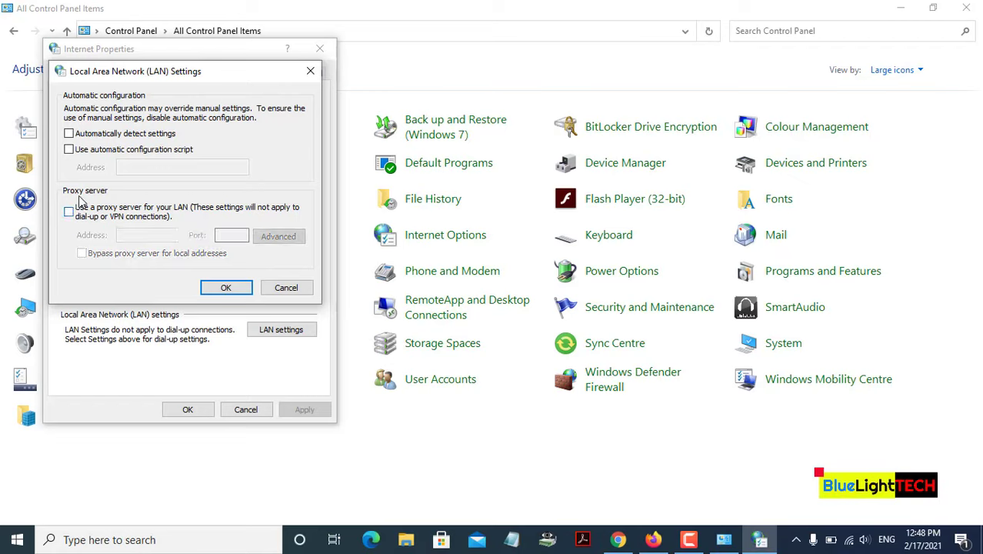
Enable automatic detection of settings for the LAN and confirm the LAN settings and Internet Properties.
click(69, 135)
click(223, 288)
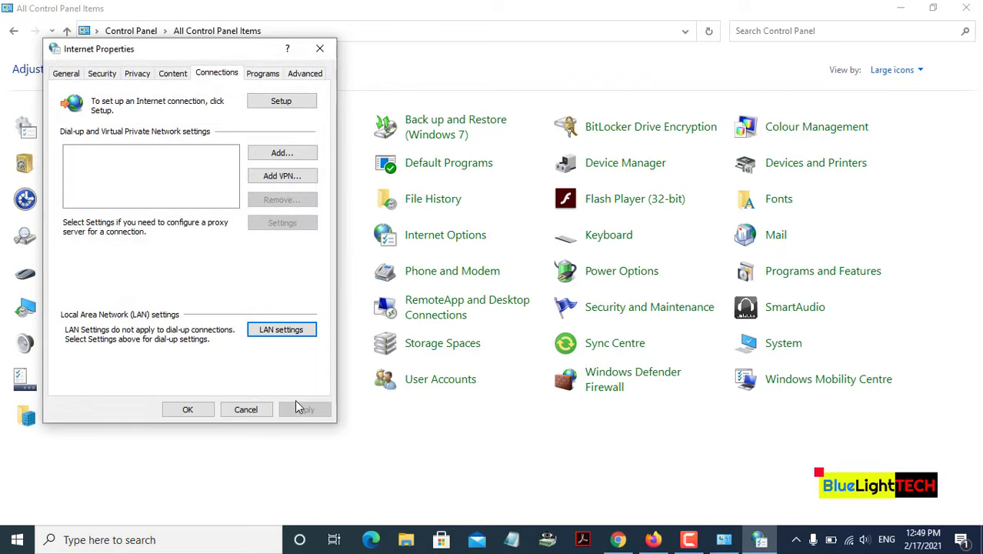
key(Return)
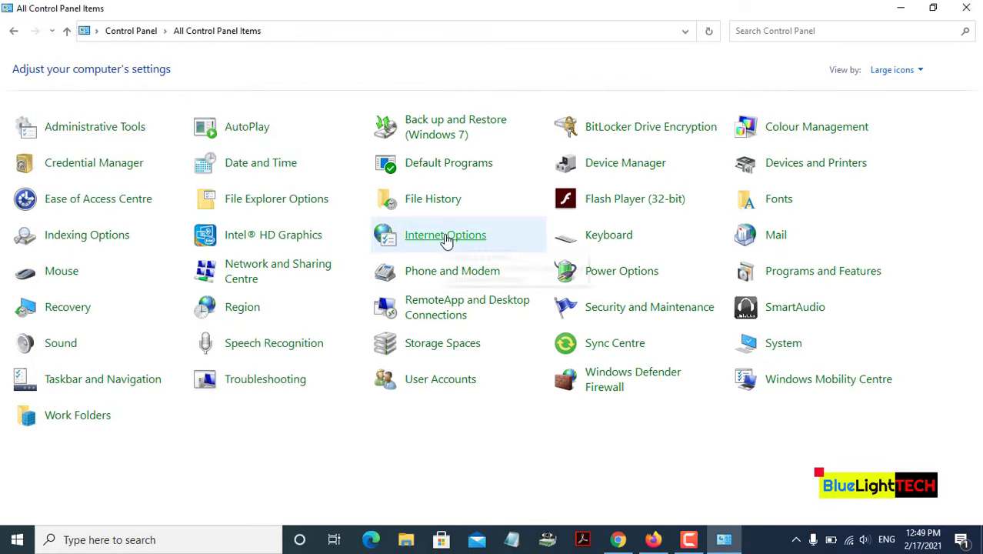
Recheck the automatic detection and proxy options in the LAN settings, then close the dialogs and the Control Panel.
click(454, 237)
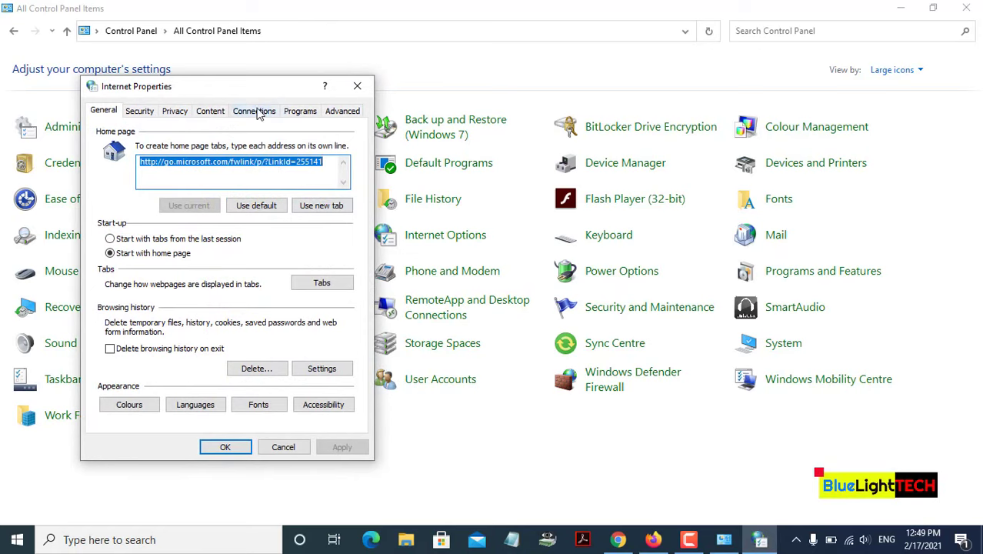
click(256, 112)
click(309, 367)
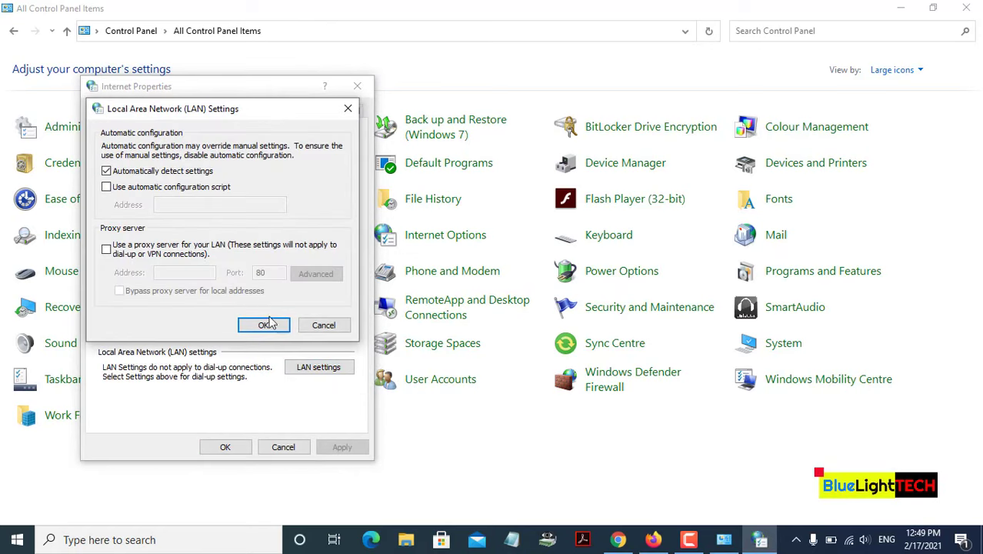
click(264, 325)
click(225, 447)
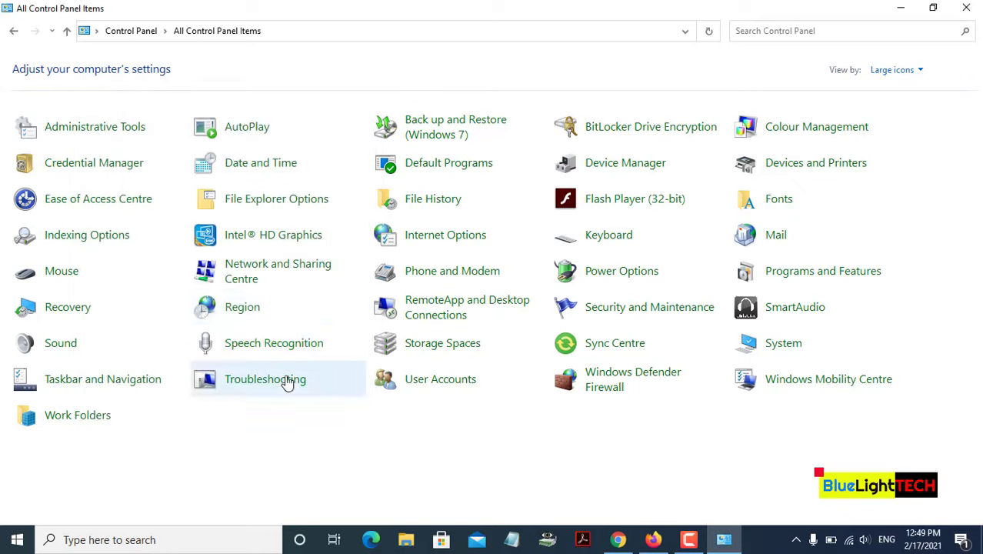
click(963, 9)
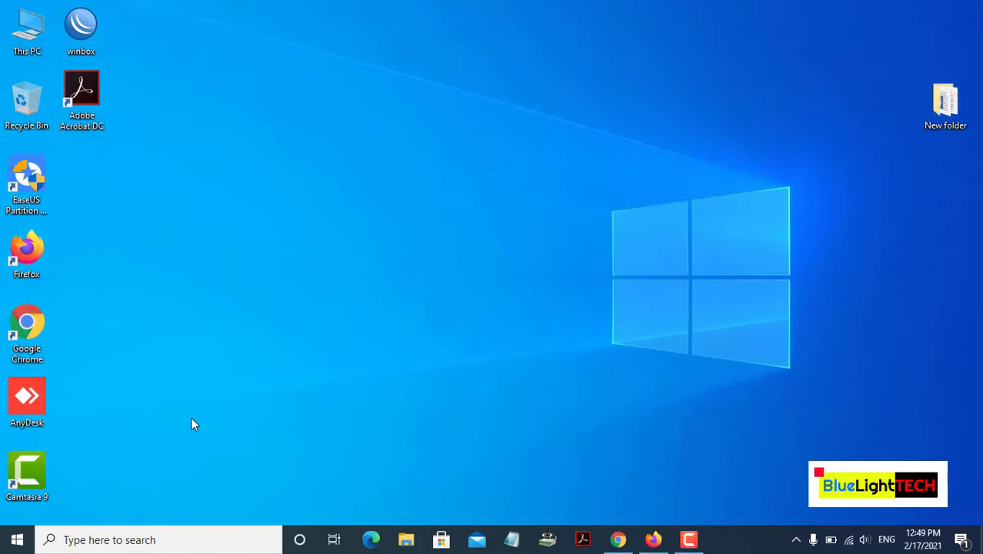
Open Device Manager by running devmgmt.msc and expand the Network adapters category.
click(162, 539)
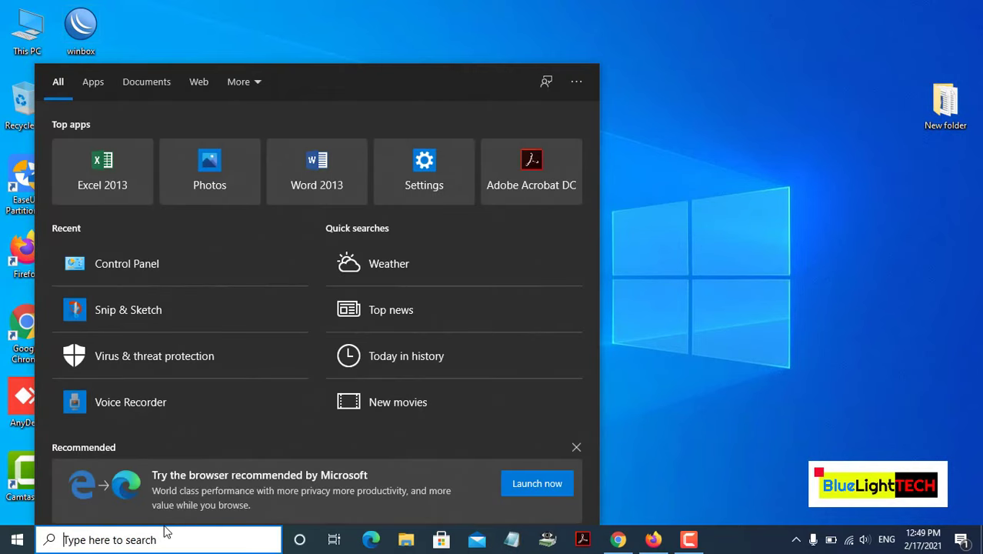
click(702, 279)
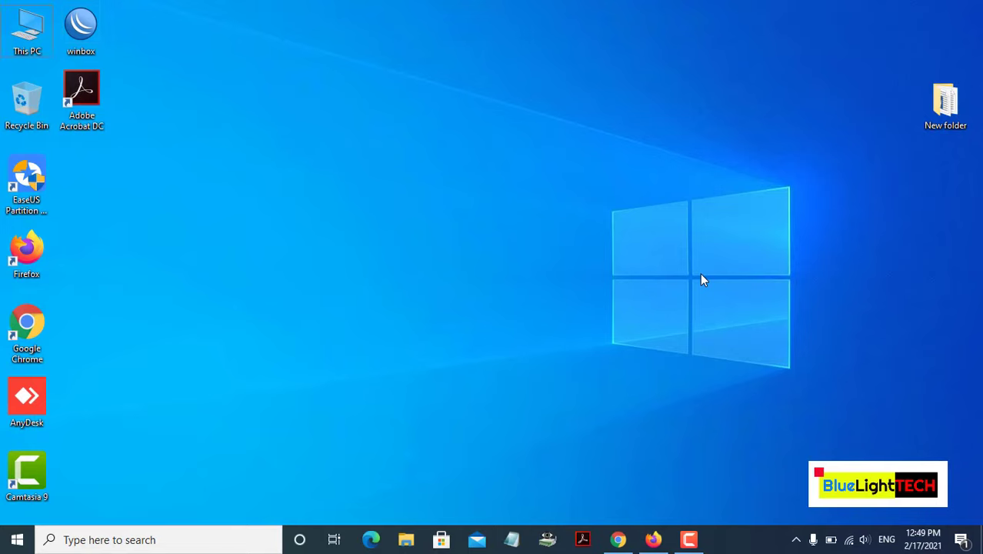
key(super+r)
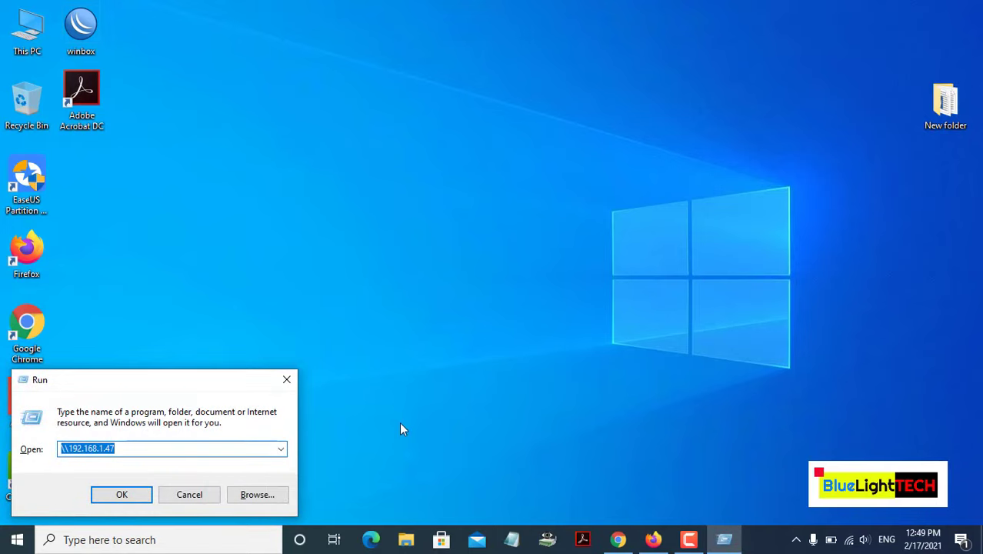
text(devmgmt.msc)
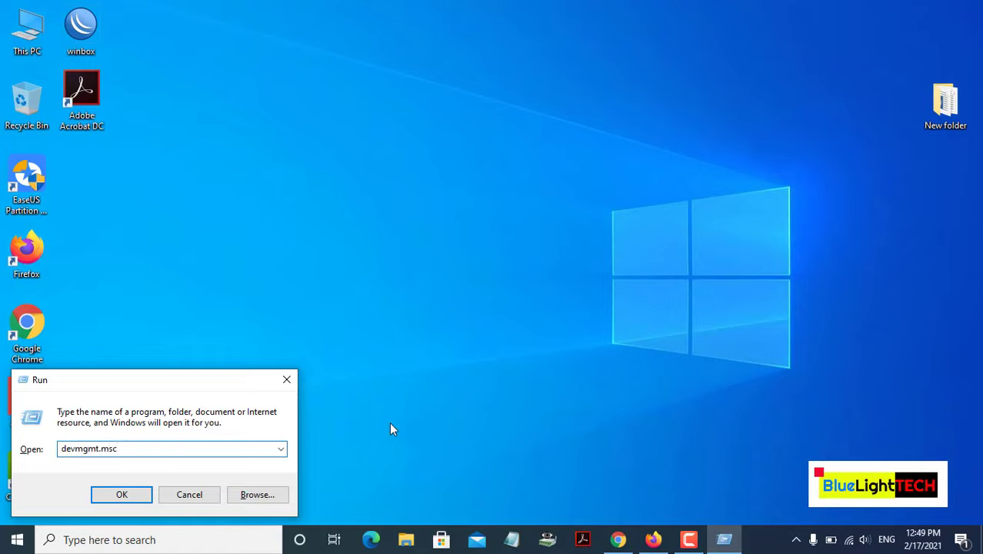
click(122, 494)
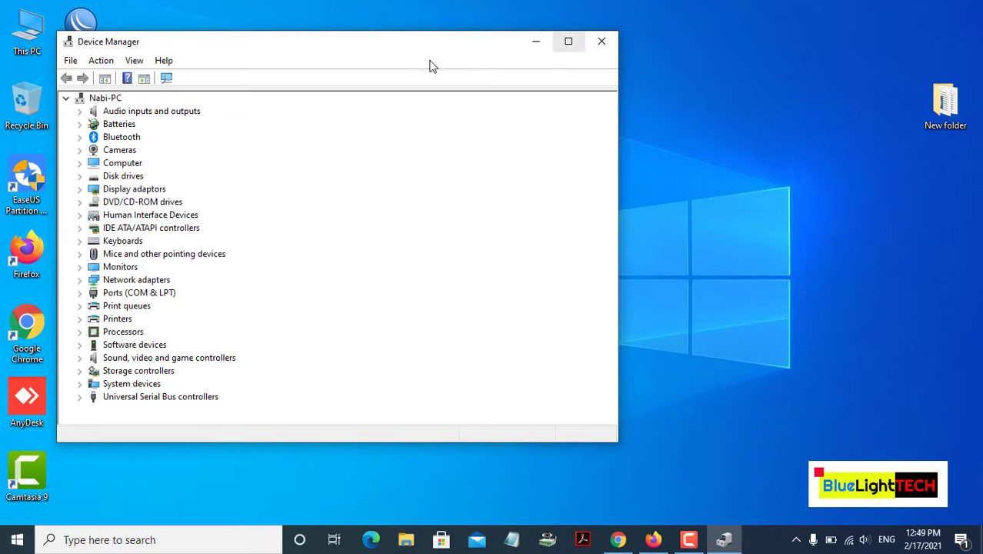
drag(432, 51, 475, 36)
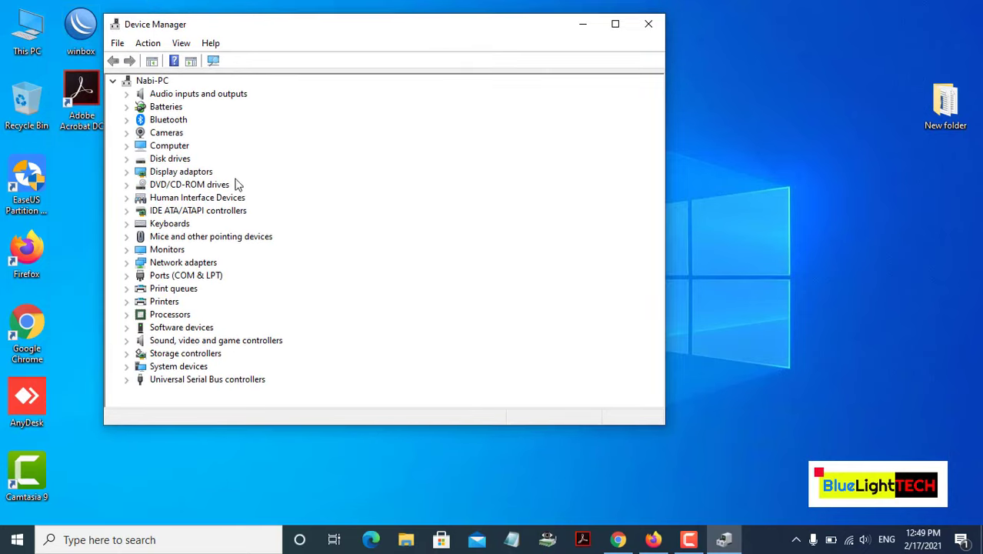
click(128, 263)
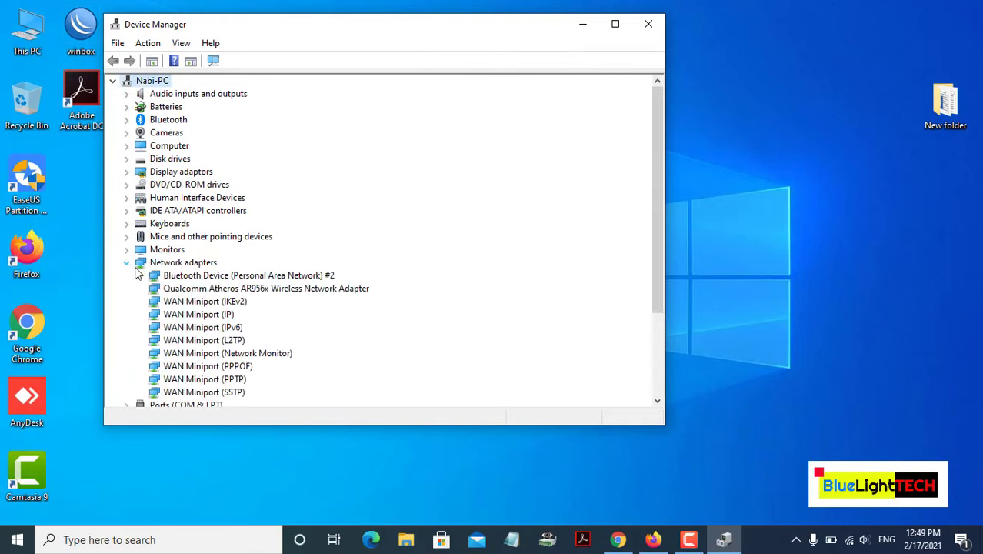
Run an automatic driver search for the Qualcomm Atheros AR956x Wireless Network Adapter from its driver properties.
click(312, 291)
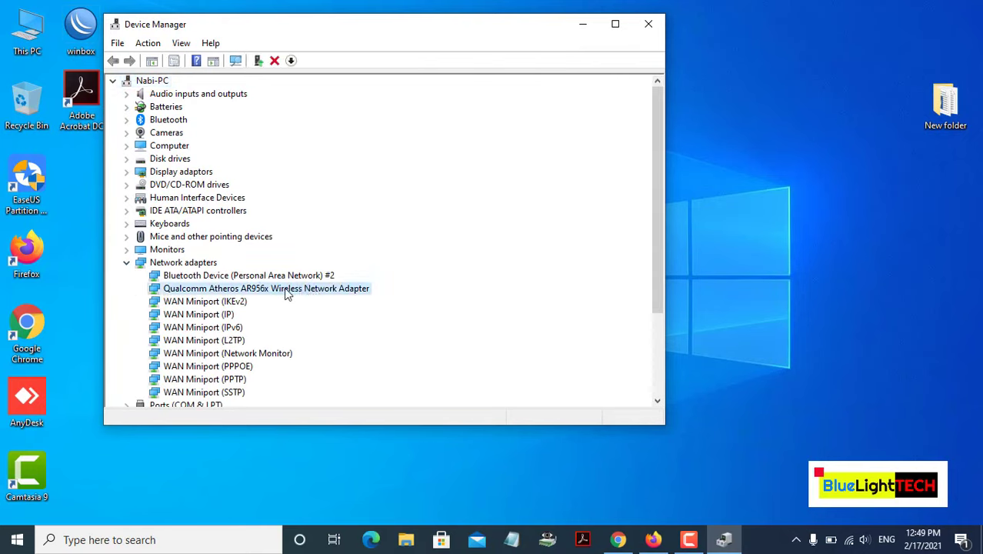
right_click(285, 291)
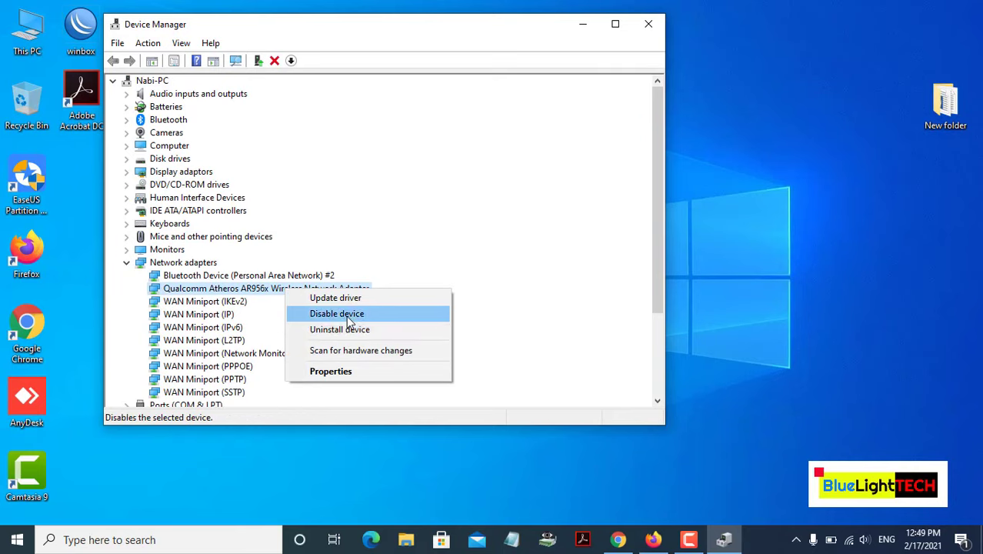
click(335, 372)
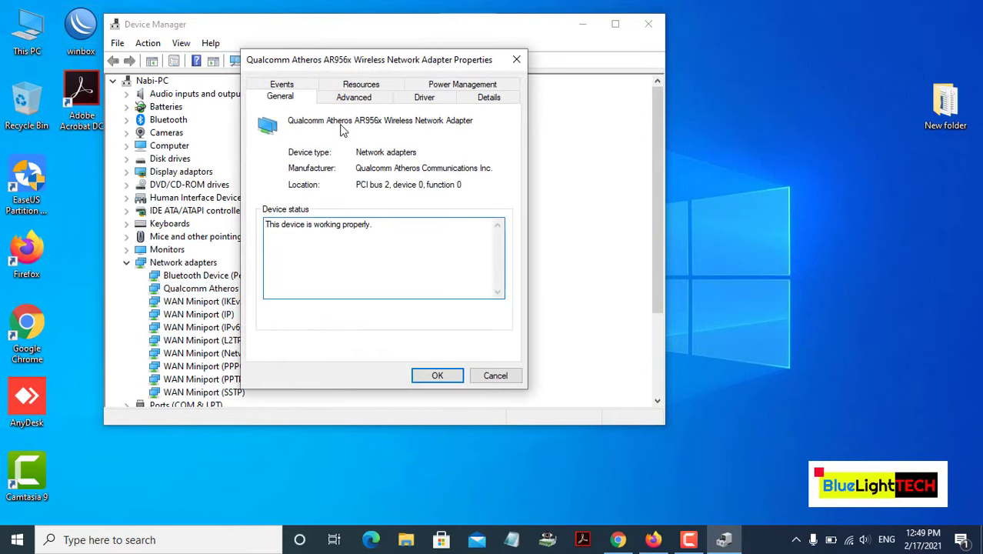
click(364, 100)
click(424, 99)
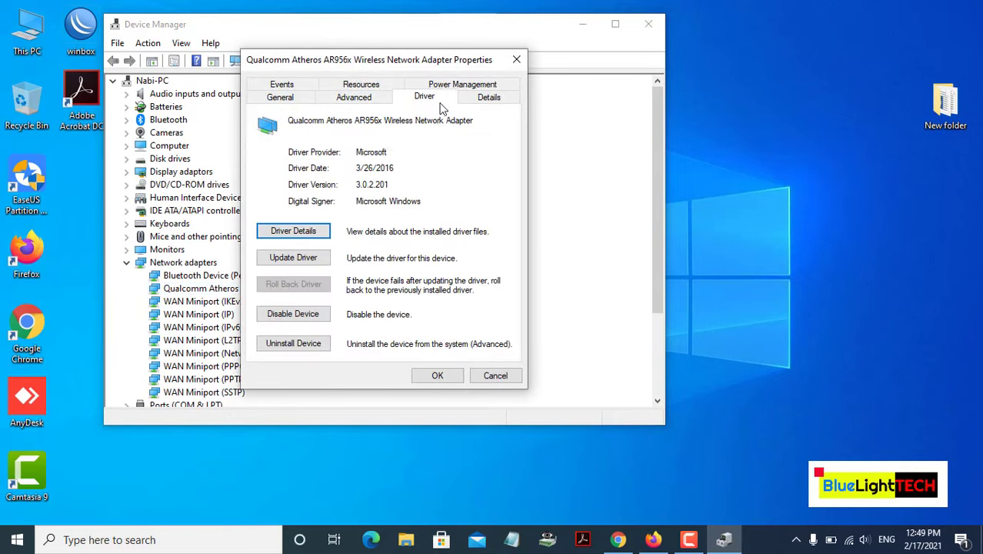
click(308, 258)
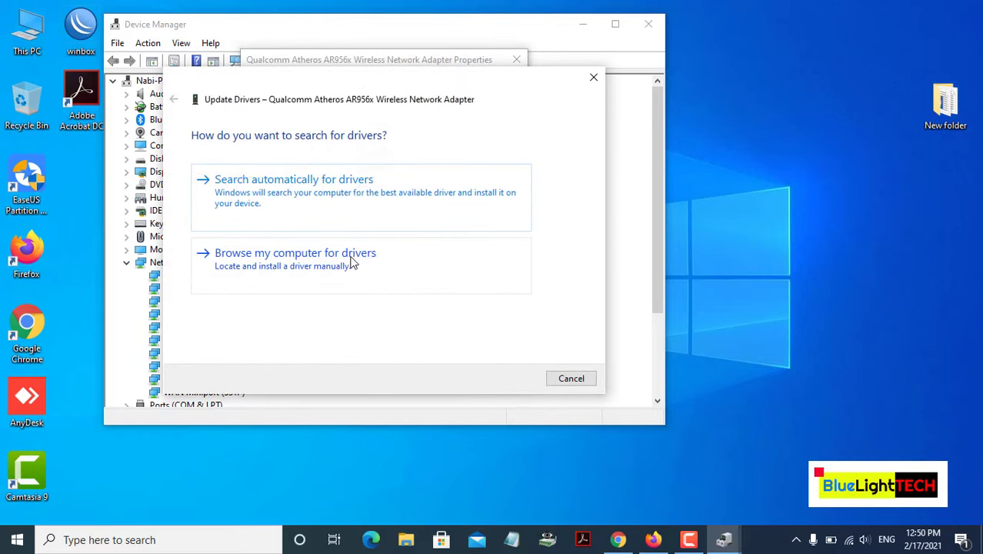
click(367, 183)
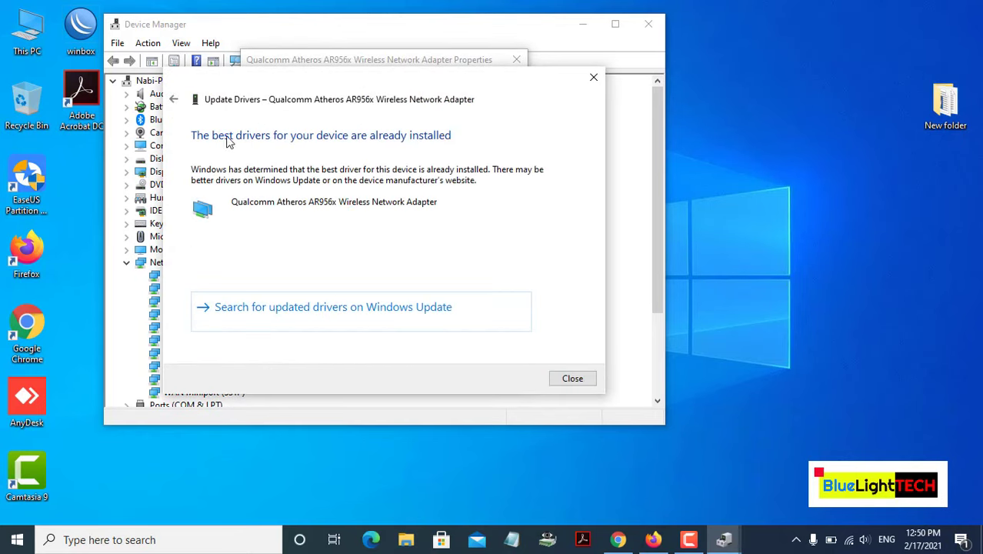
click(574, 379)
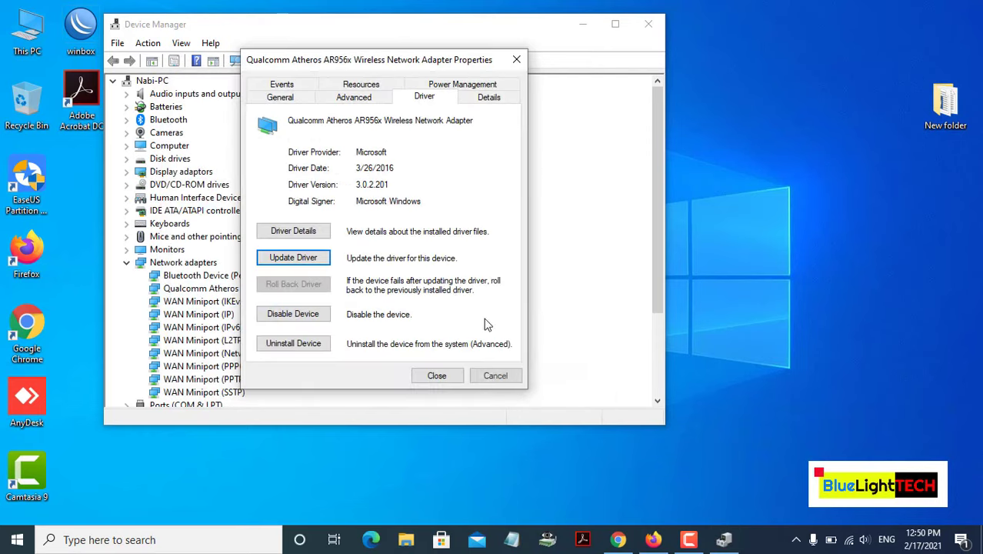
Reinstall the Qualcomm Atheros AR956x driver from the list of available drivers on the computer, then close the adapter properties and Device Manager.
click(308, 257)
click(335, 255)
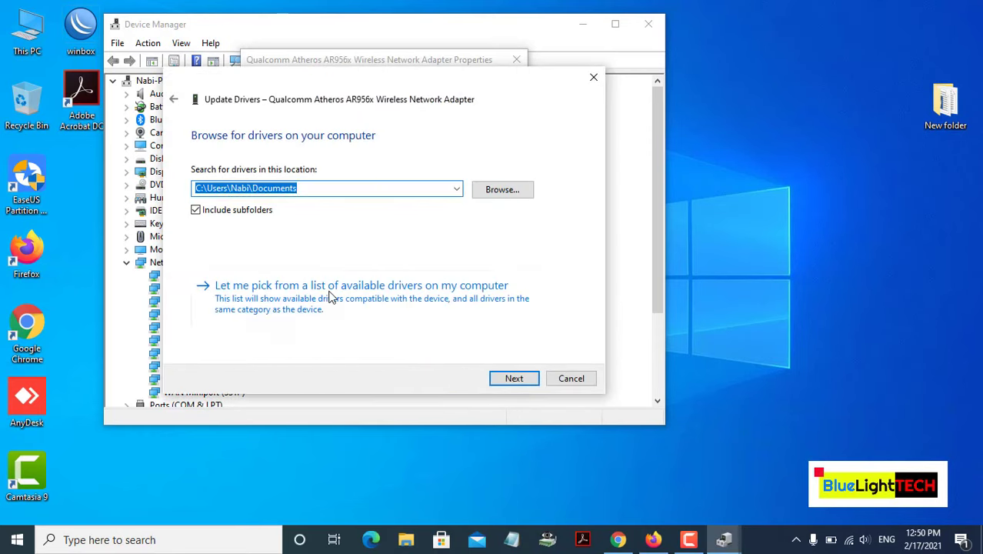
click(334, 288)
click(315, 258)
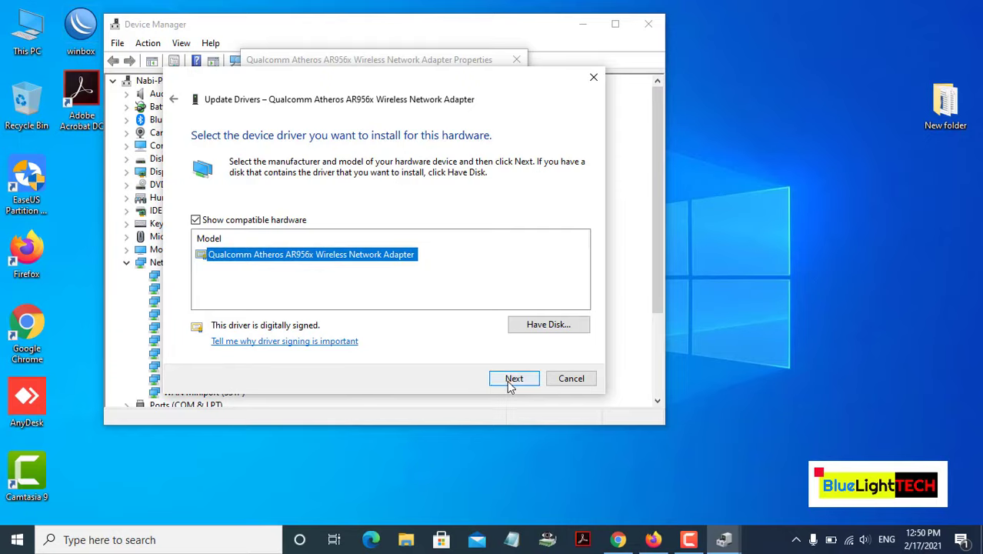
click(513, 379)
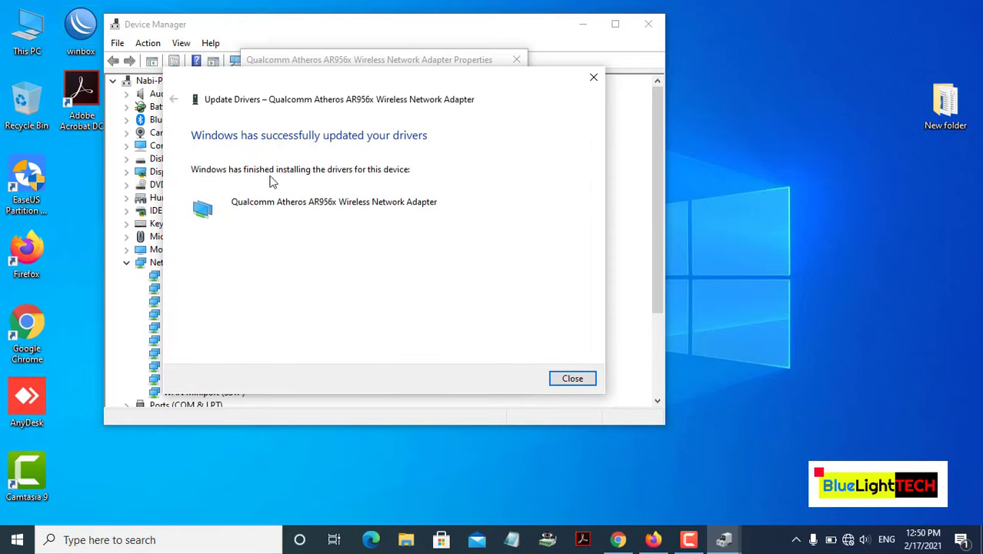
click(570, 378)
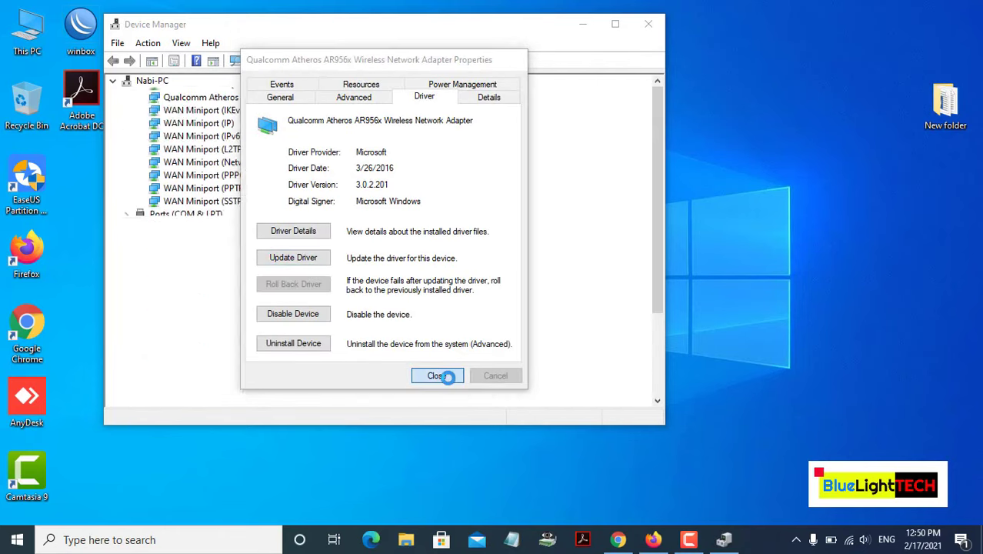
click(436, 375)
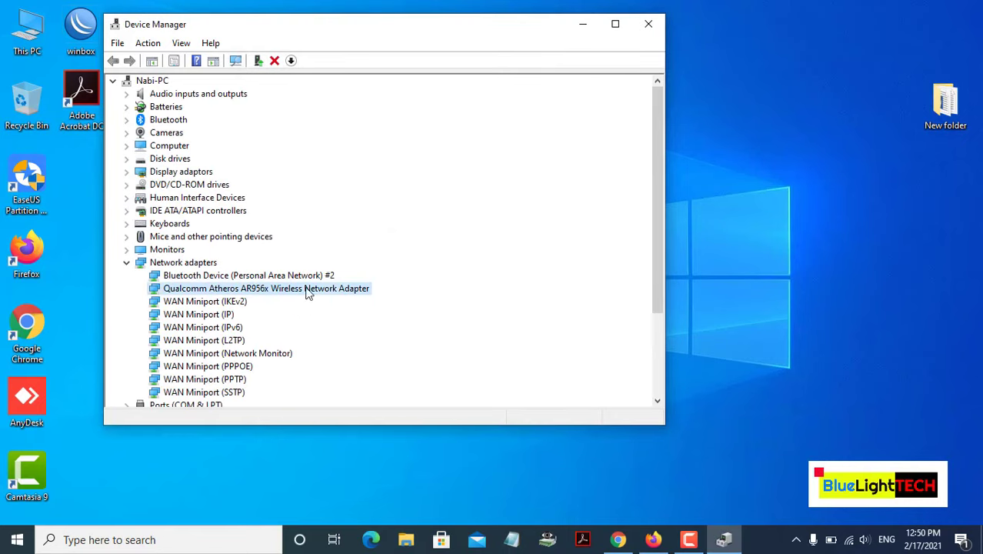
click(649, 23)
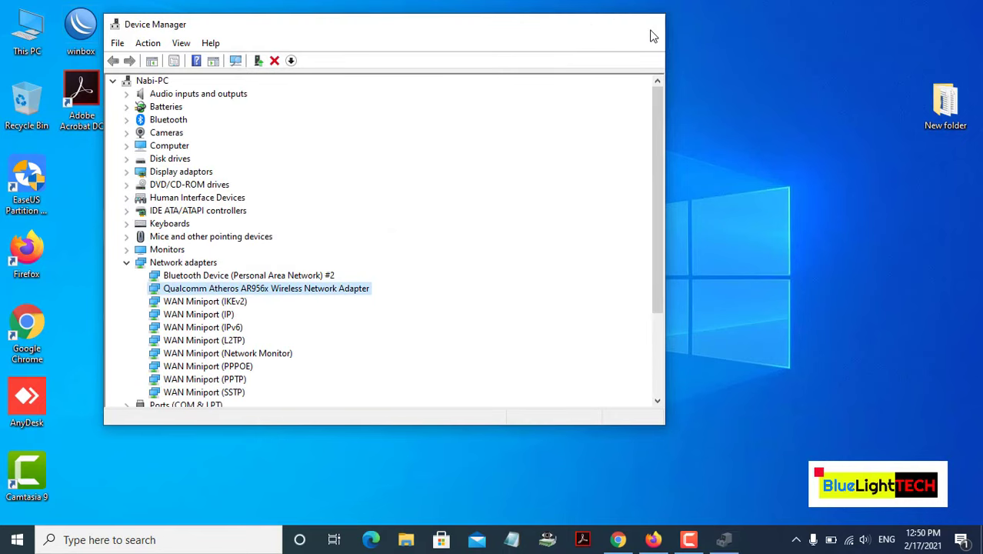
Find Command Prompt by searching for cmd, run it as administrator and extend its window upward.
click(210, 539)
text(cmd)
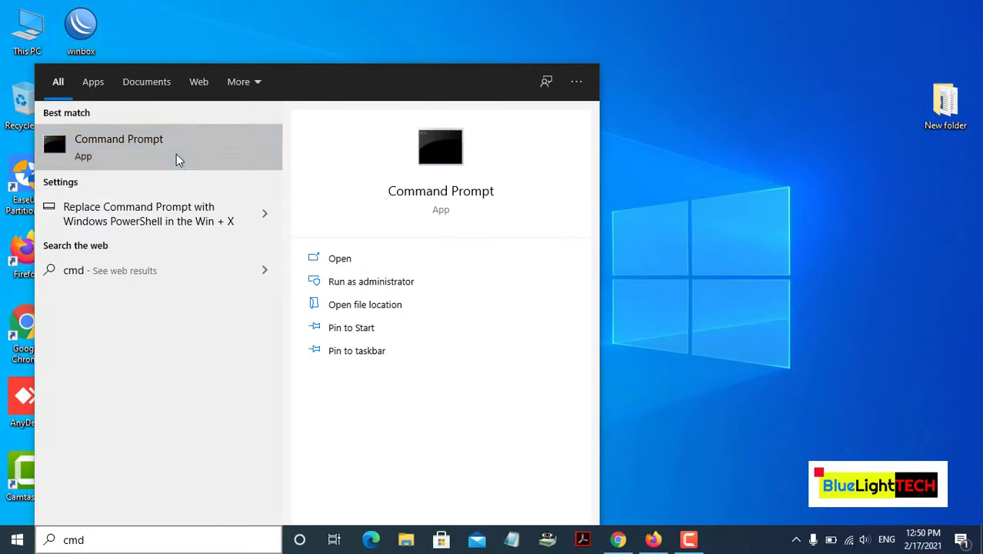
right_click(176, 154)
click(191, 167)
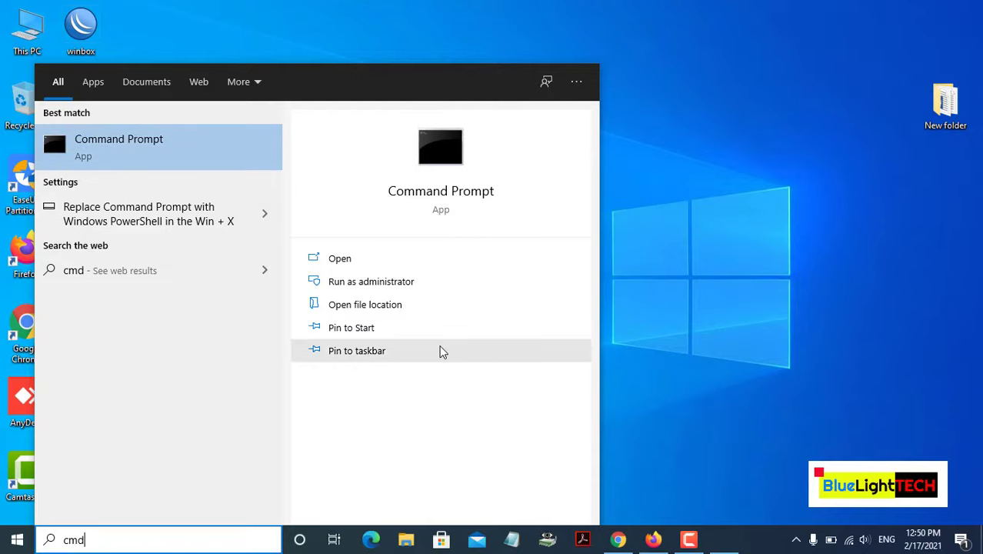
click(679, 103)
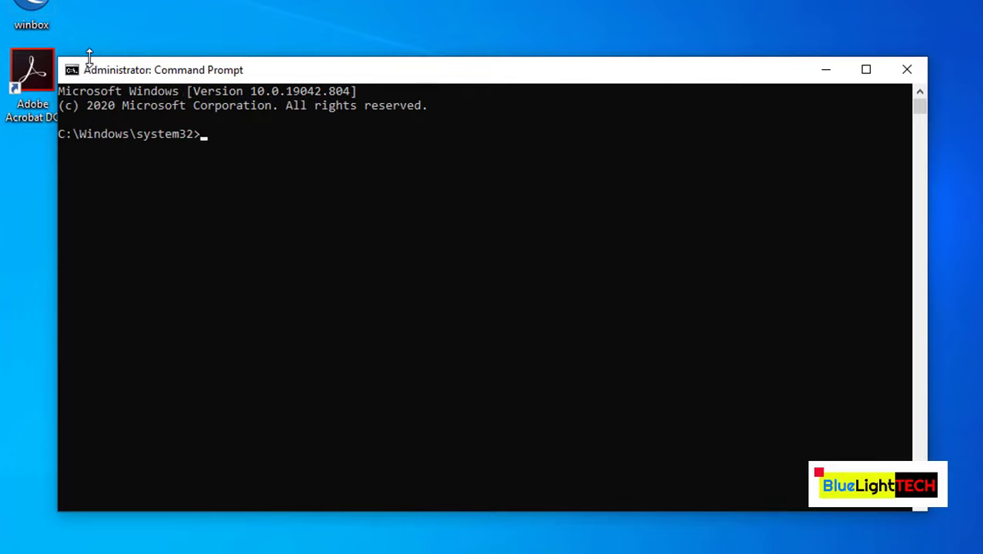
drag(88, 59, 80, 2)
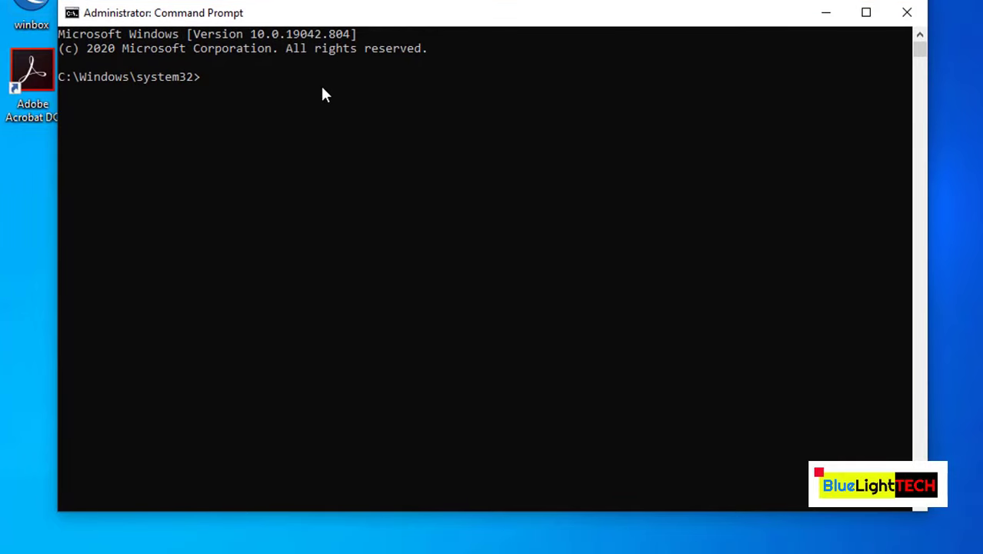
Reset the Winsock catalog with the command netsh winsock reset.
text(netsh winsock r)
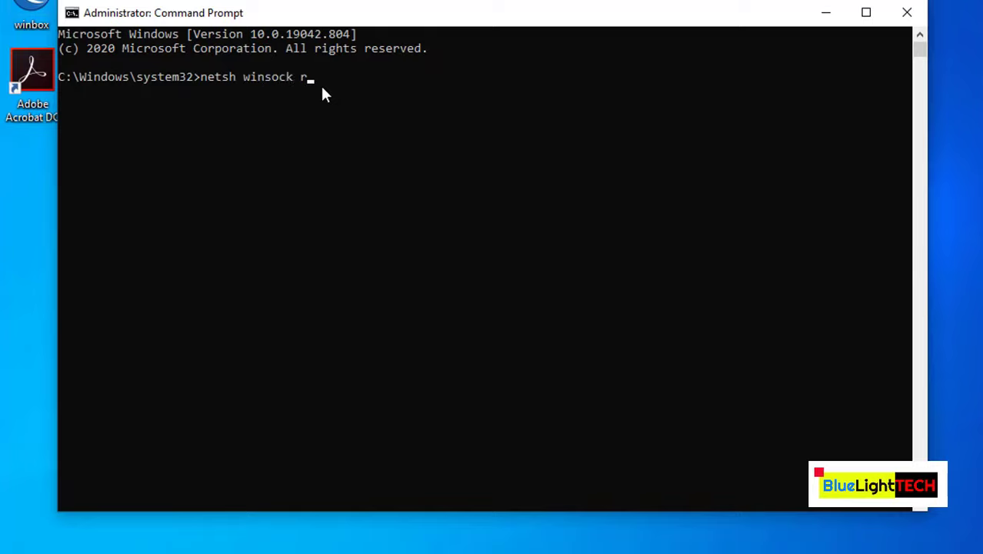
text(eset)
key(Return)
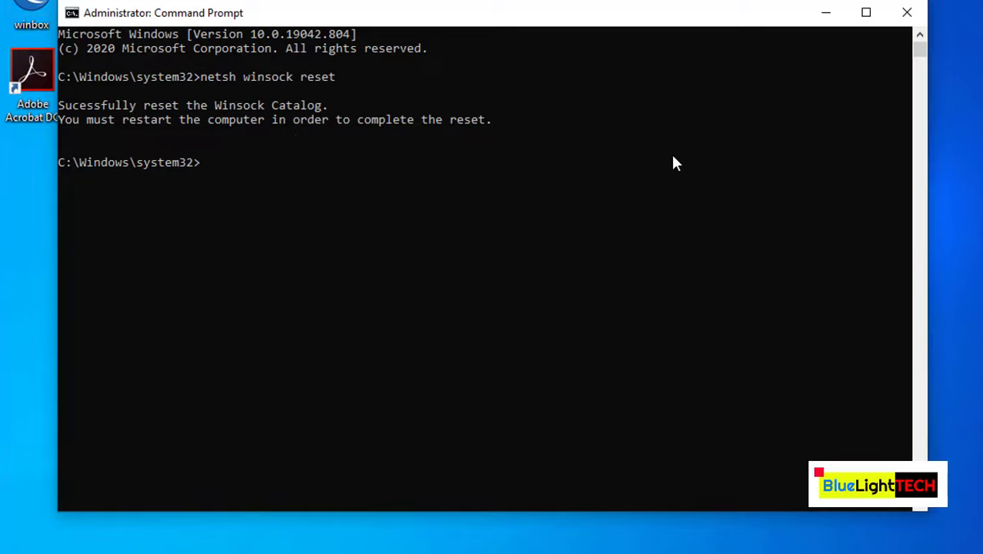
Reset the TCP/IP stack with netsh int ip reset and look through the command's output.
text(netsh int ip)
text(reset)
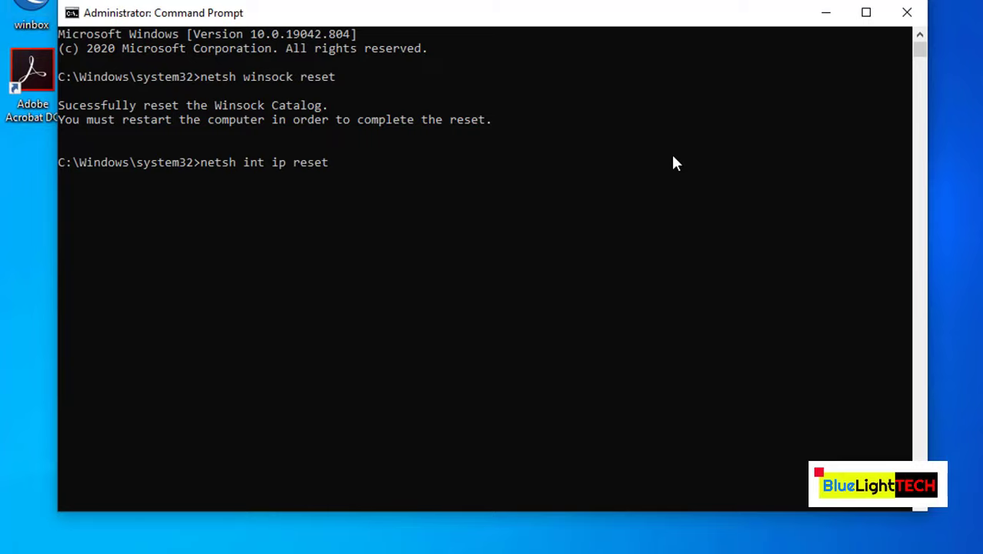
key(Return)
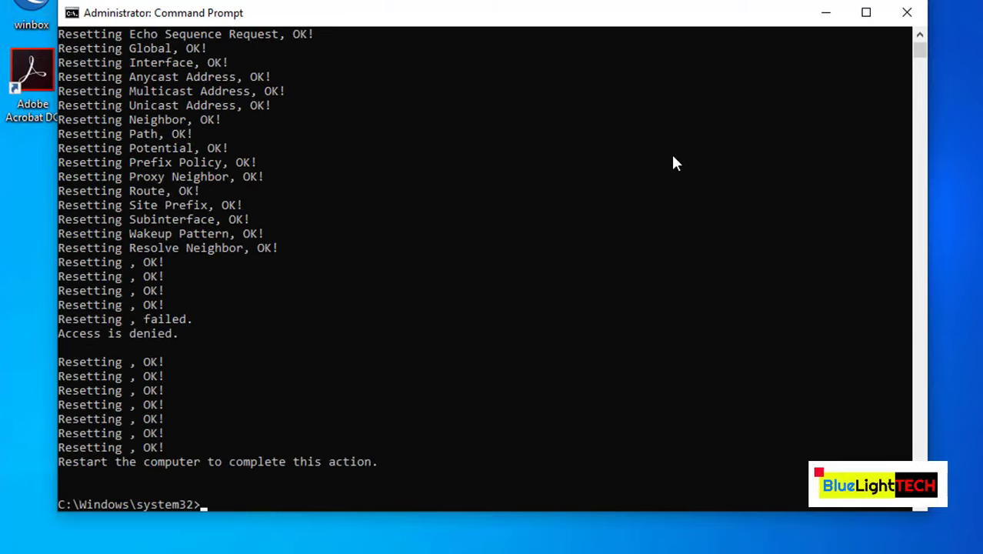
scroll(429, 241, up, 5)
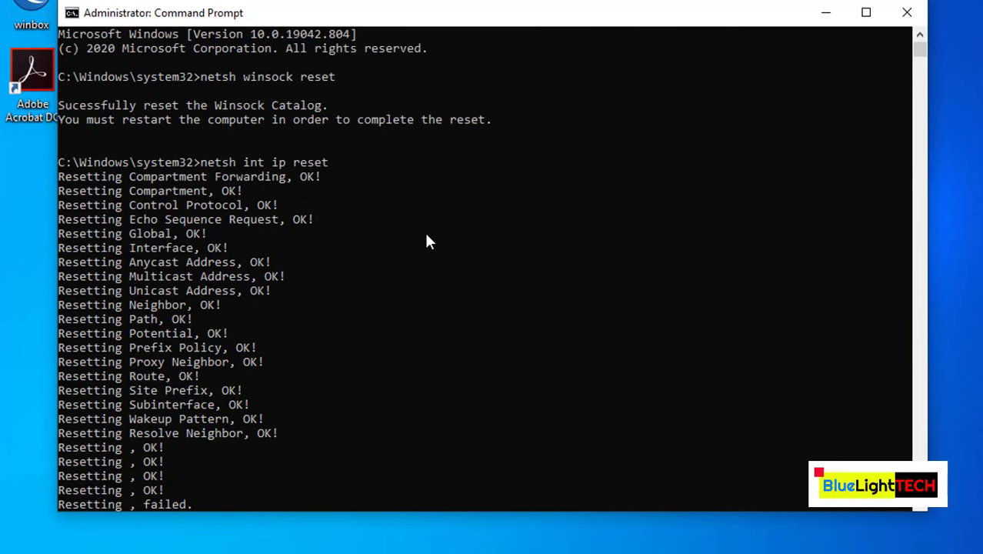
scroll(428, 241, down, 8)
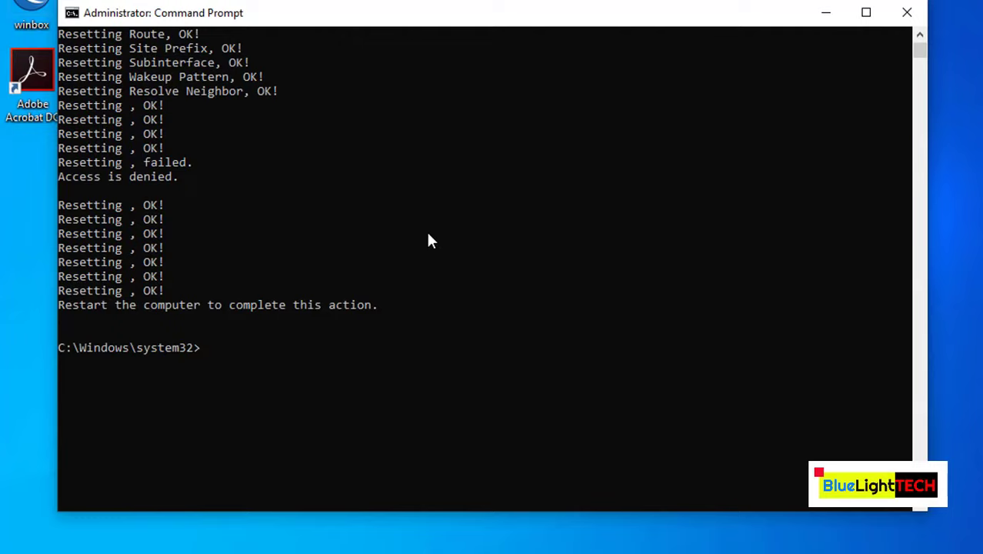
Reset the TCP/IP stack with a log file by running netsh int ip reset resetlog.txt.
text(netsh int ip reset )
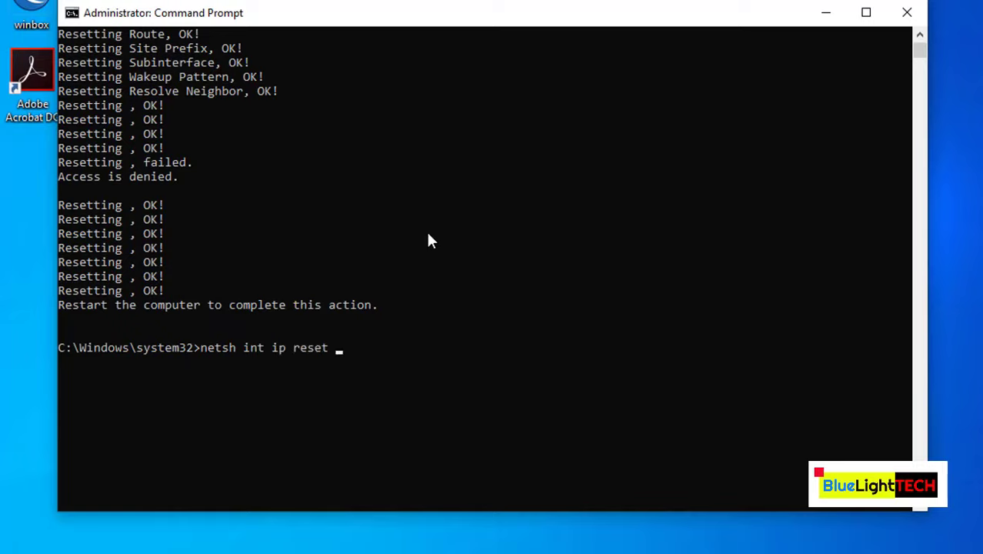
text(ree)
key(BackSpace)
text(setlog.txt)
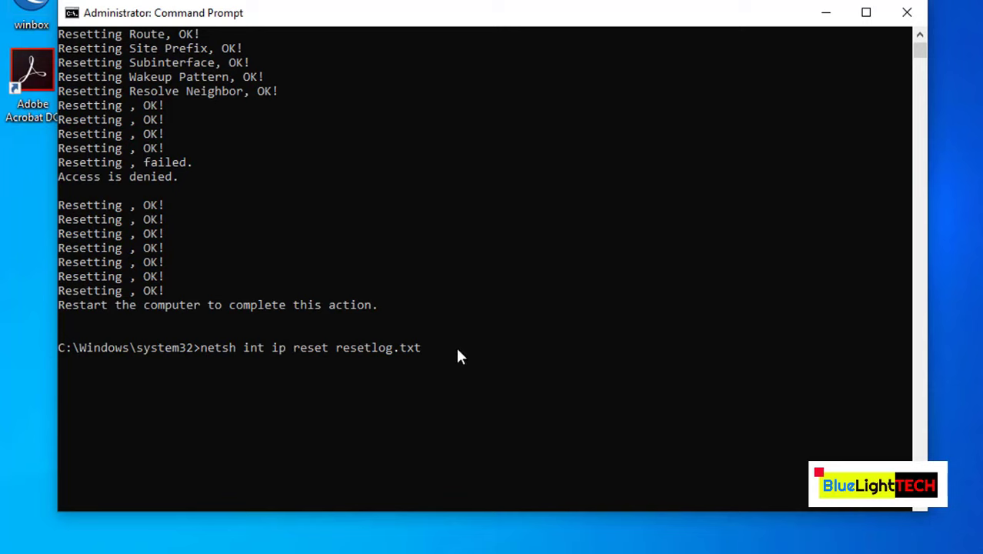
key(Return)
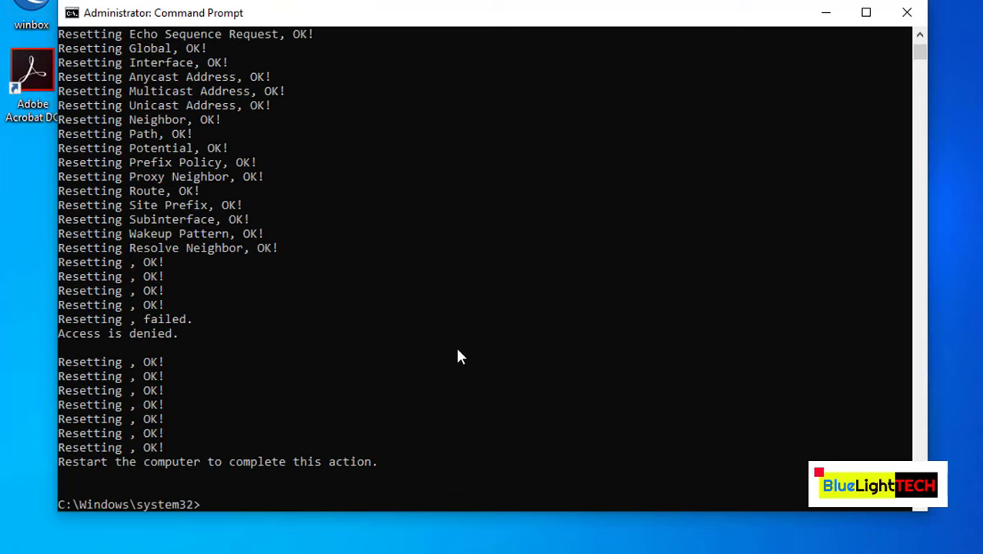
Flush the DNS resolver cache with ipconfig /flushdns.
text(ipconfig /fl)
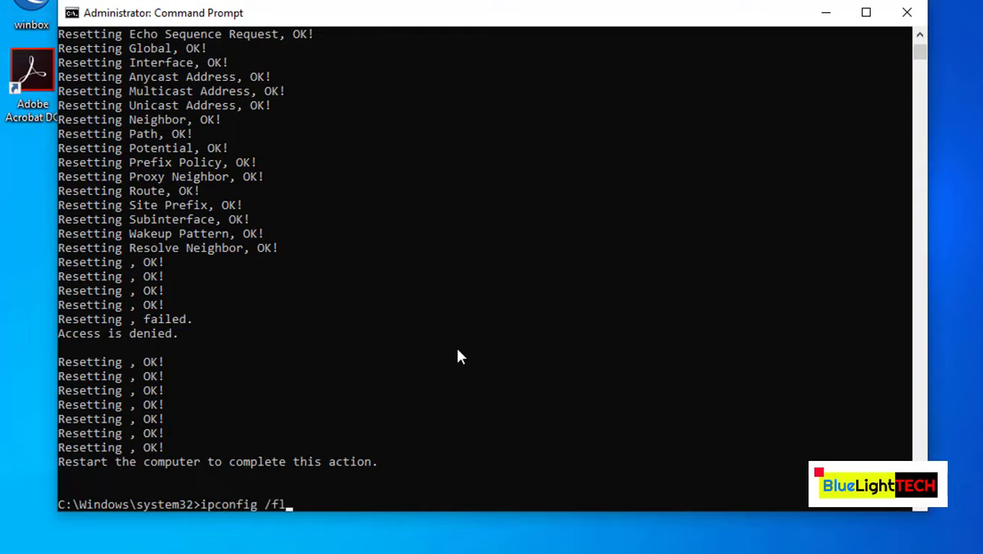
text(ushdns)
key(Return)
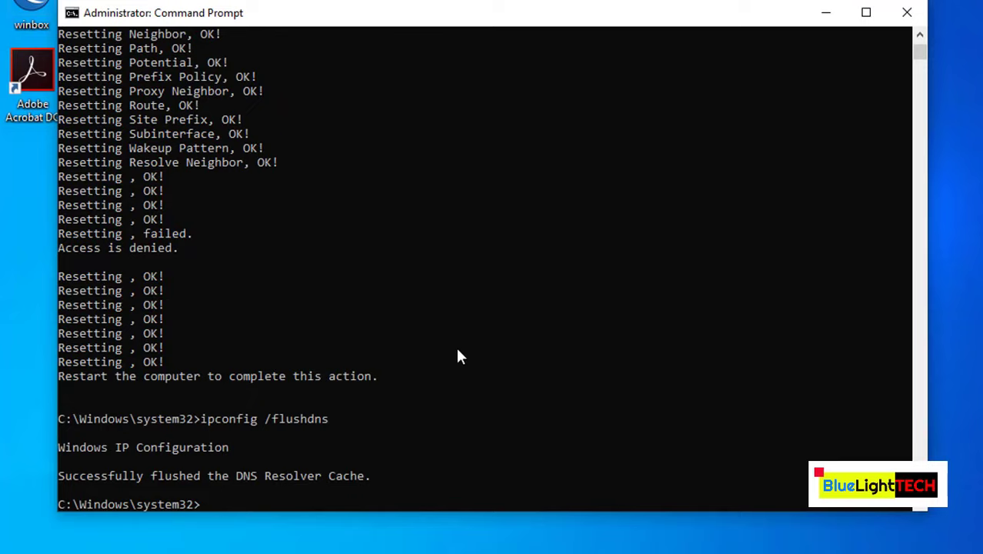
Release and renew the computer's IP address by running ipconfig /release and ipconfig /renew.
text(ipconfig//release)
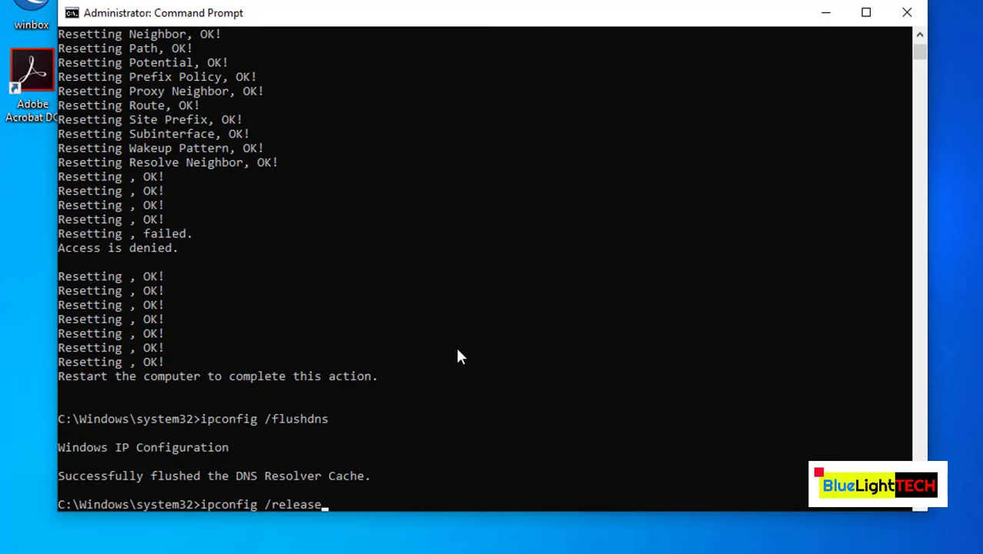
scroll(461, 354, down, 3)
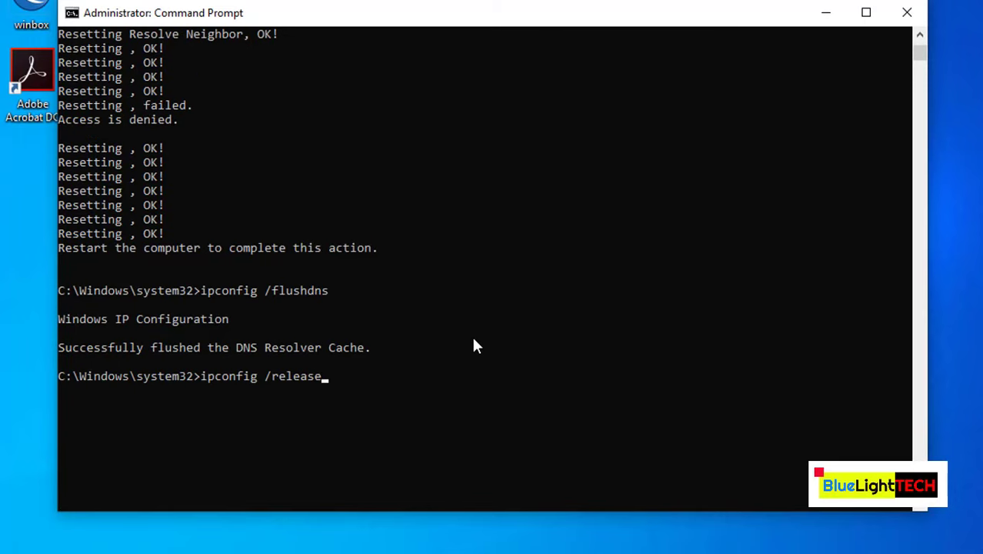
key(Return)
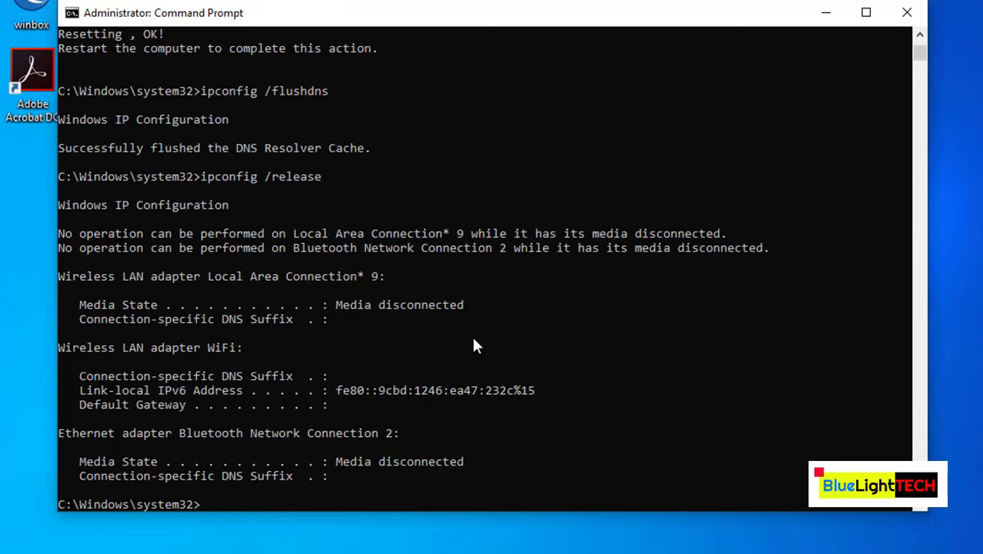
text(ipconfig /renew)
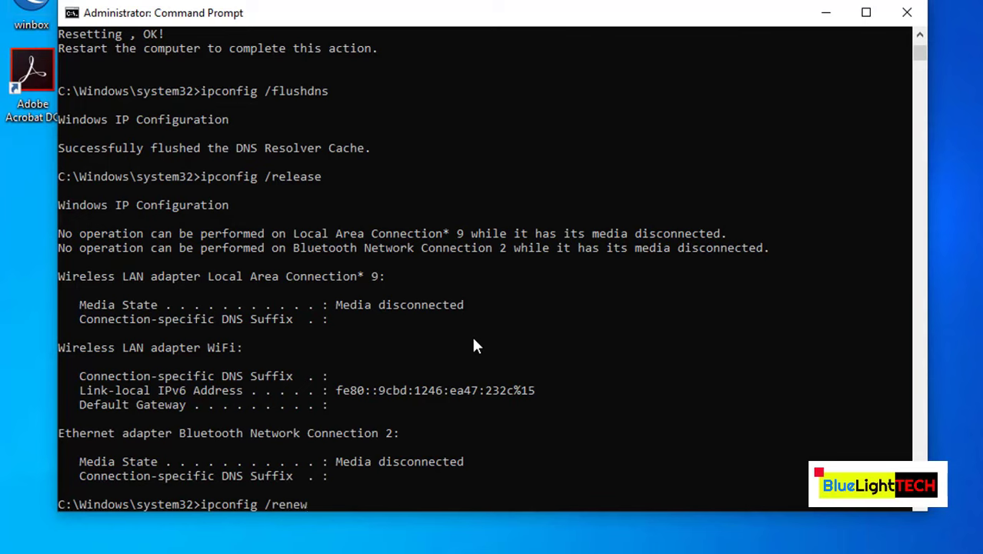
key(Return)
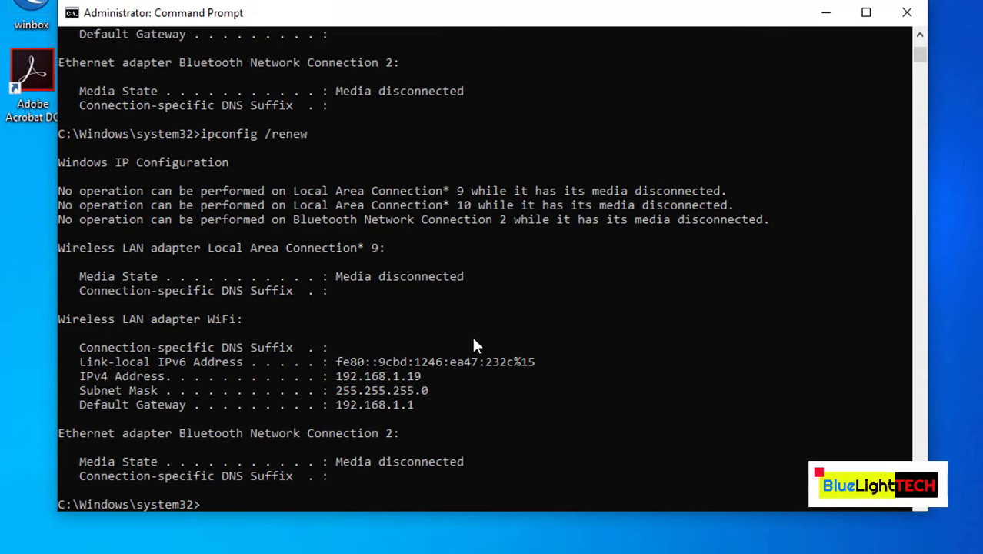
Enter another command beginning with "ip" at the administrator prompt.
scroll(475, 346, down, 1)
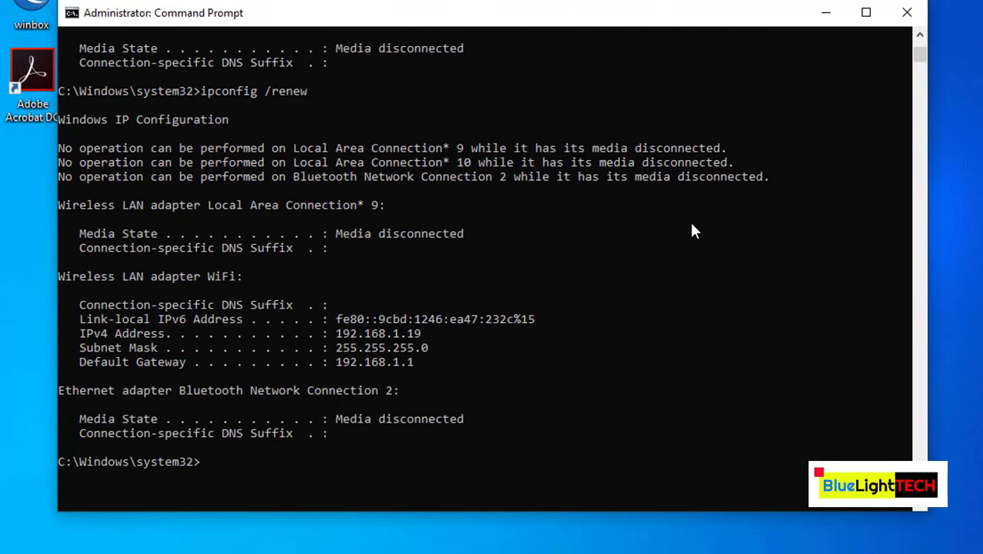
text(ip)
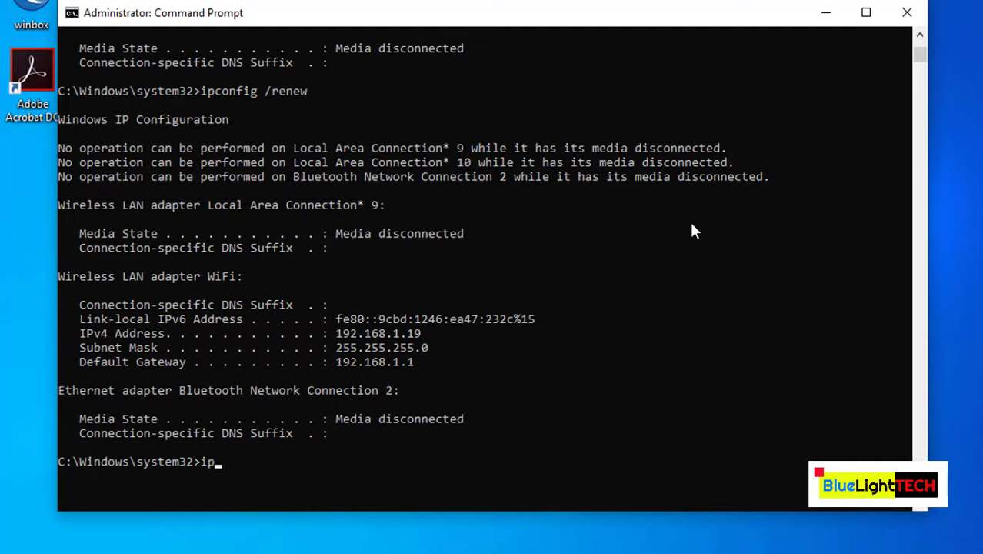